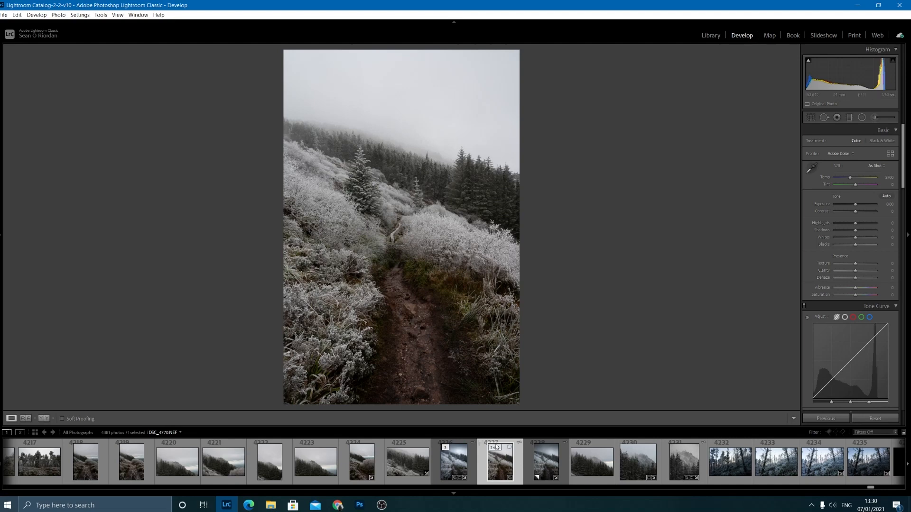
Step: View the edited virtual copy and the DSC_4770-Edit.tif version, and return to the unedited DSC_4770.NEF
left_click(541, 459)
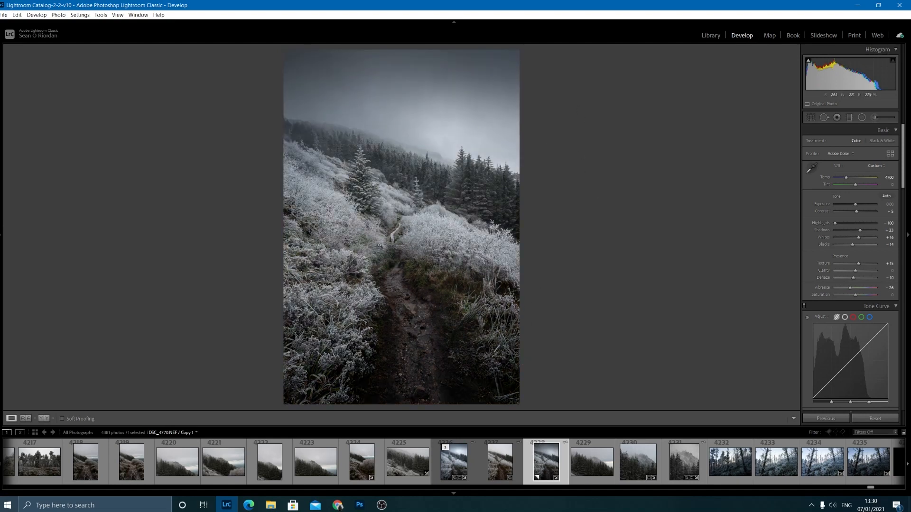
left_click(449, 462)
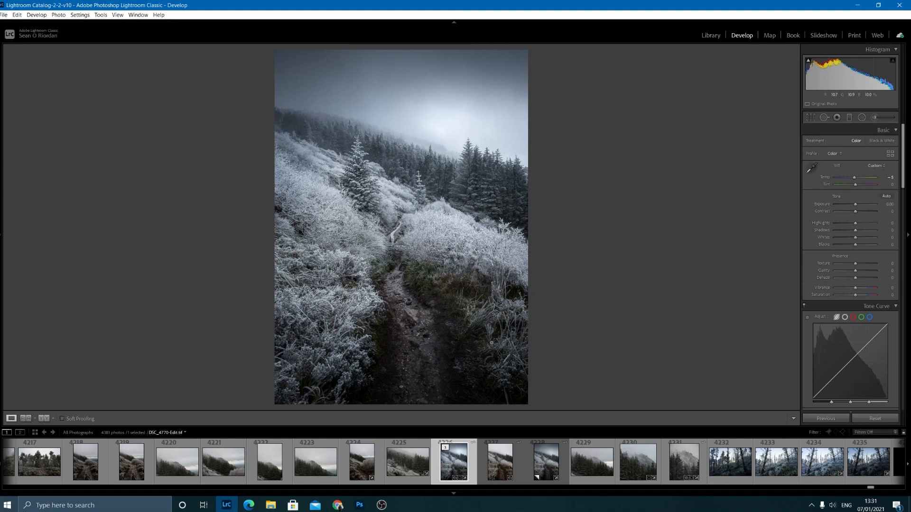
left_click(509, 461)
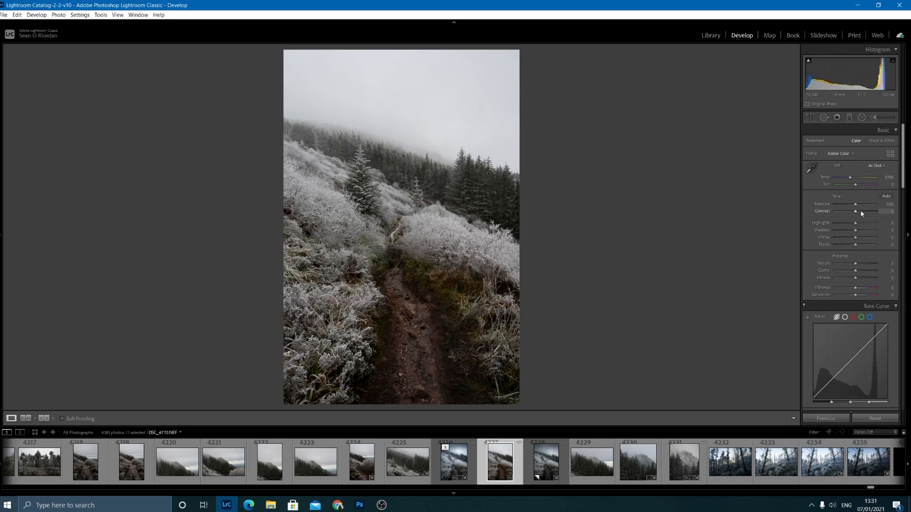
Step: Set the raw photo's Highlights to -93, Shadows to +12, Whites to +33 and Blacks to -16, and cool Temp to 4450
left_click_drag(852, 224, 853, 247)
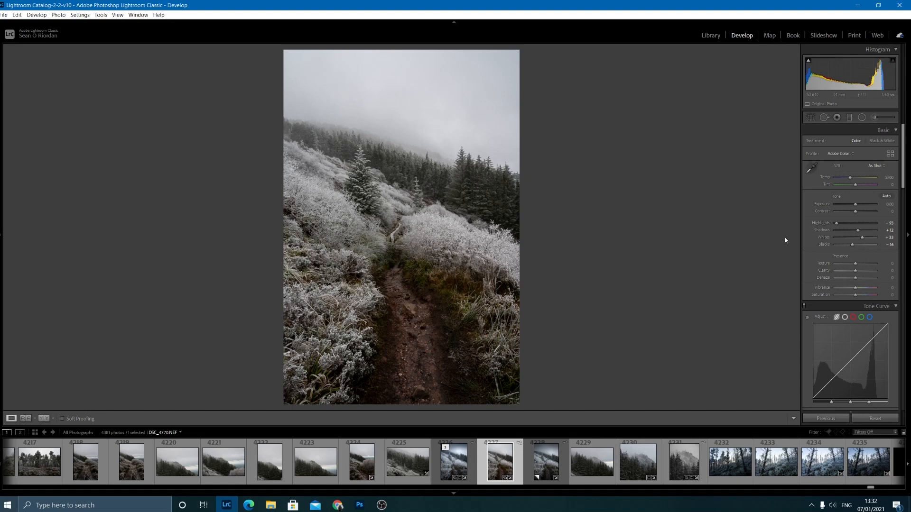
left_click_drag(849, 177, 847, 179)
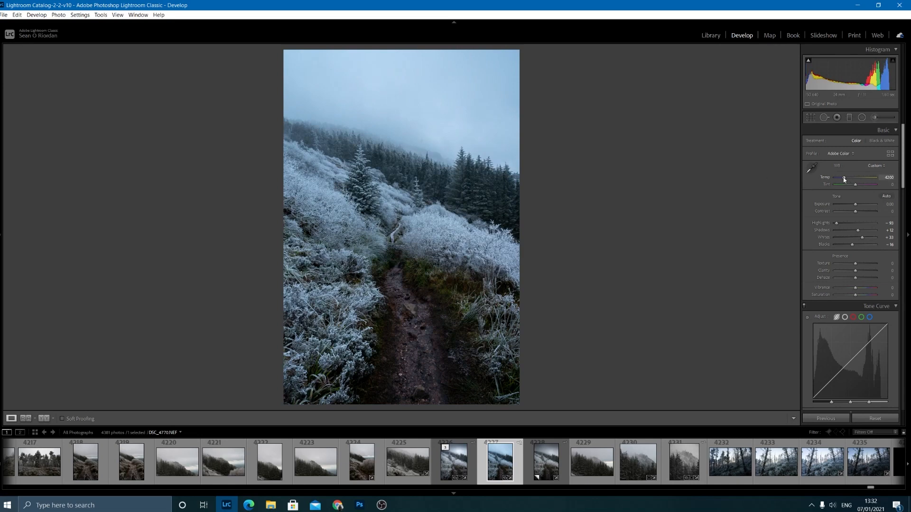
left_click_drag(845, 180, 845, 179)
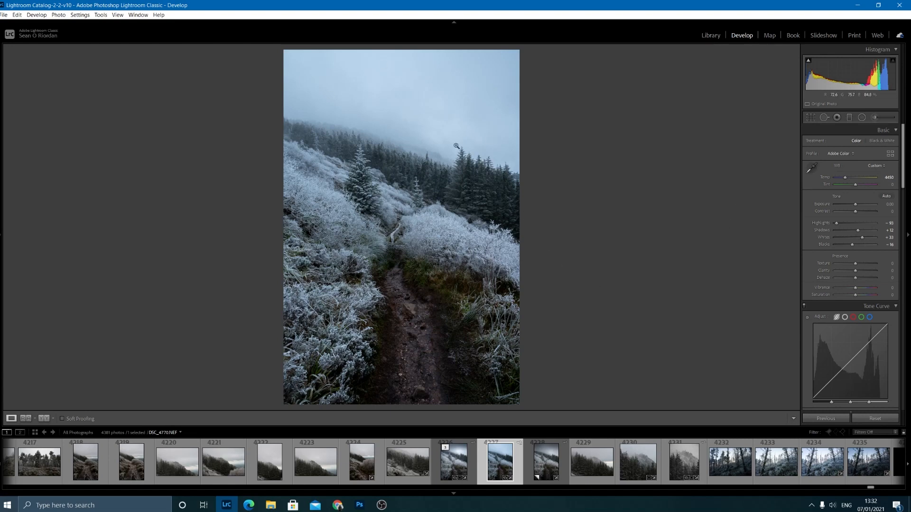
Step: Reduce Vibrance to -25 and set Temp to 4700, checking the colours against the edited virtual copy
left_click_drag(855, 288, 850, 289)
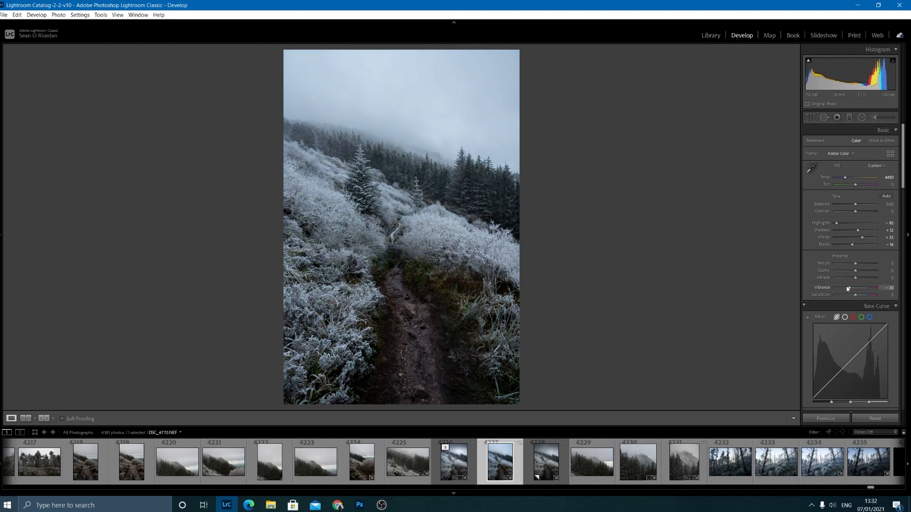
left_click_drag(850, 289, 851, 289)
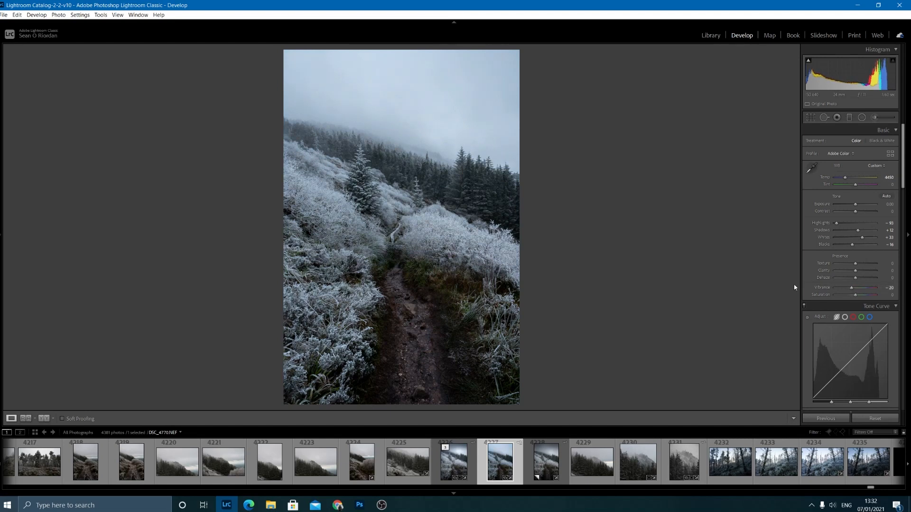
left_click_drag(844, 177, 846, 177)
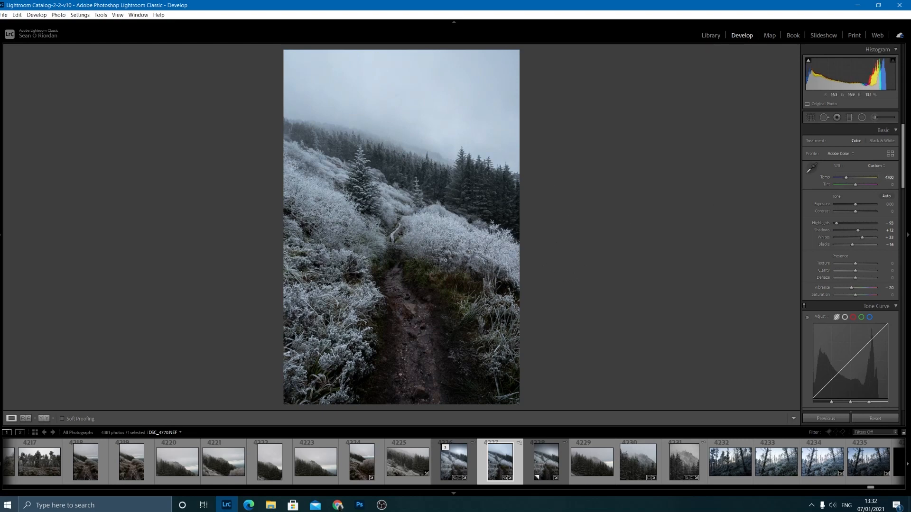
left_click_drag(851, 288, 851, 288)
key("Right")
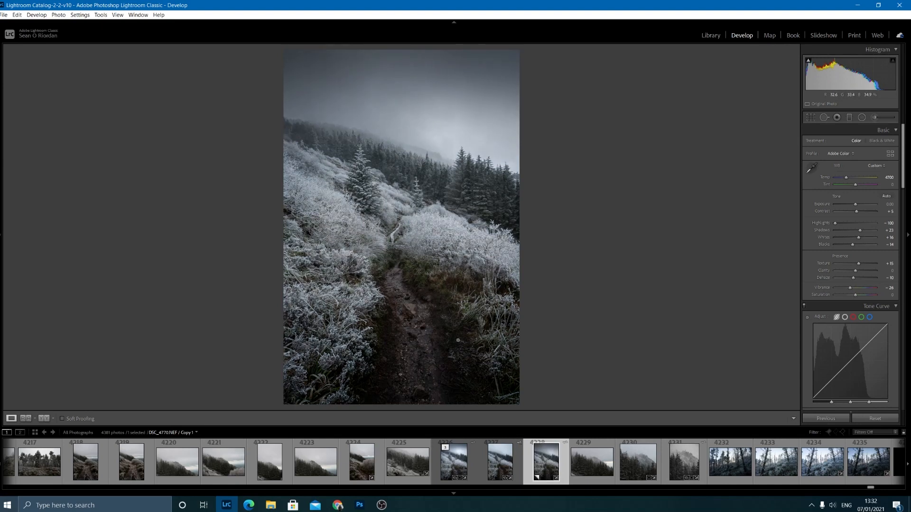
left_click(503, 471)
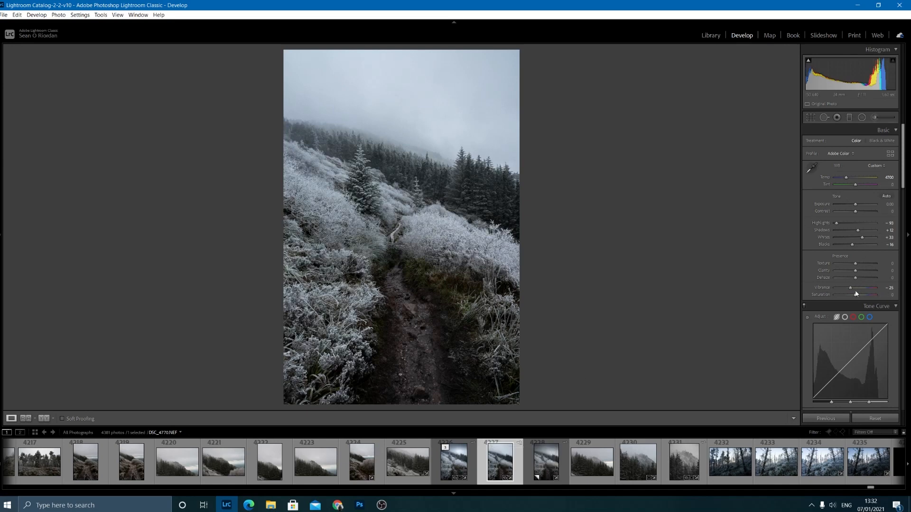
left_click_drag(848, 288, 849, 288)
left_click_drag(847, 178, 848, 178)
key("ctrl+z")
left_click_drag(847, 290, 847, 289)
Step: Draw a neutral graduated filter from above the sky down to the tree line of the hillside
left_click(847, 119)
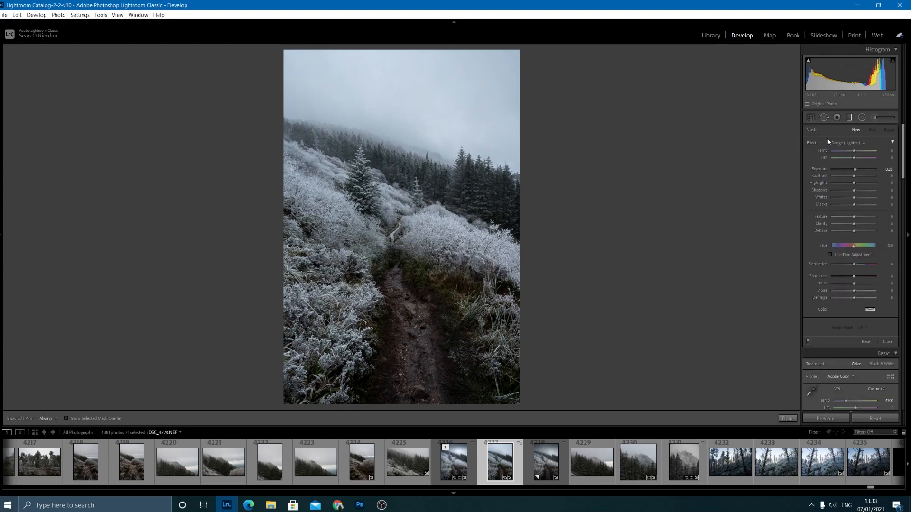
left_click(839, 143)
left_click(825, 149)
left_click_drag(328, 49, 328, 198)
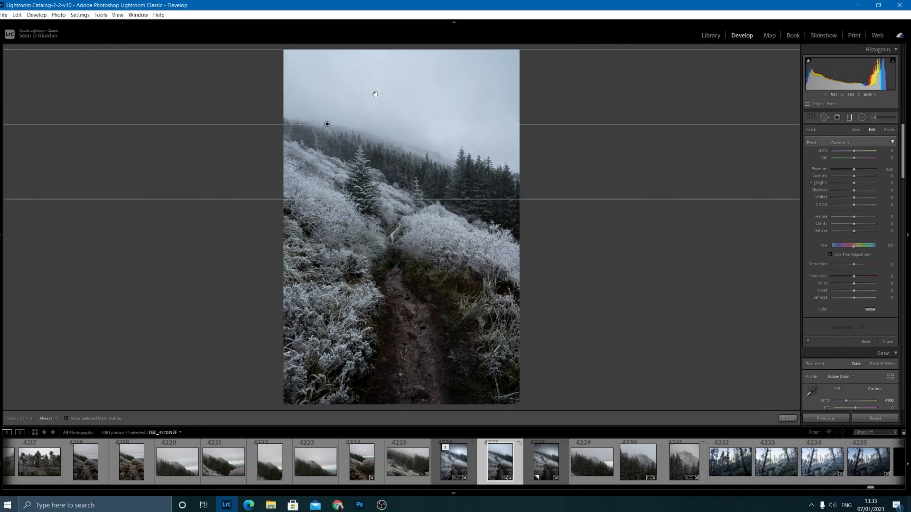
left_click_drag(381, 47, 378, 32)
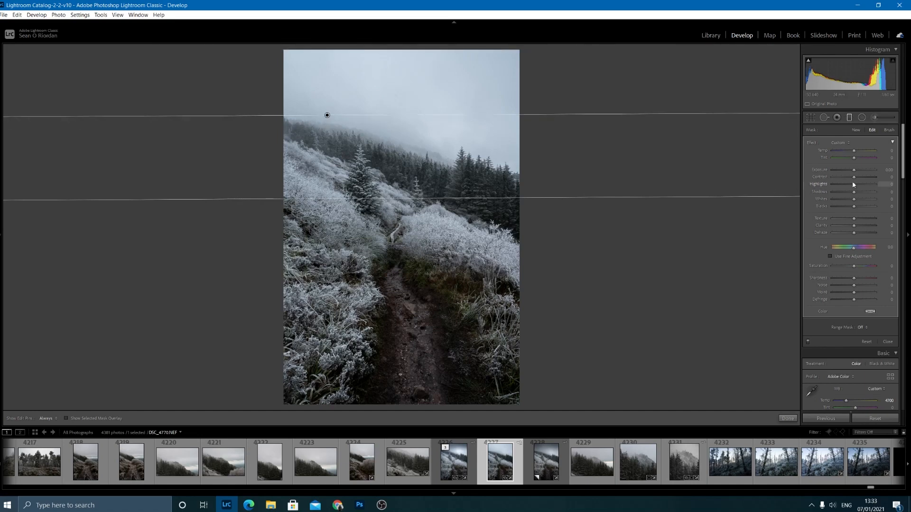
Step: Set the sky gradient's Exposure to -0.98, Contrast to 19, Highlights to -68, Whites to -11 and Blacks to -50, and extend it further down
left_click_drag(854, 170, 849, 171)
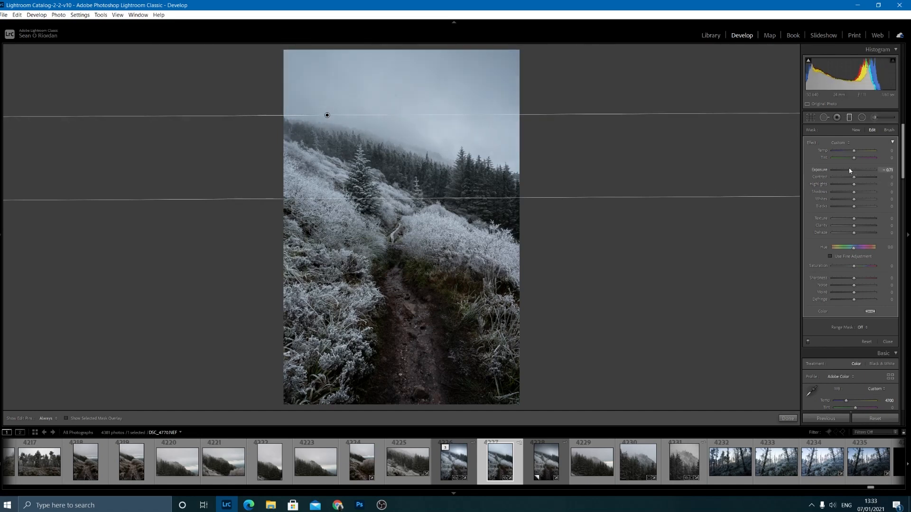
left_click_drag(852, 179, 851, 200)
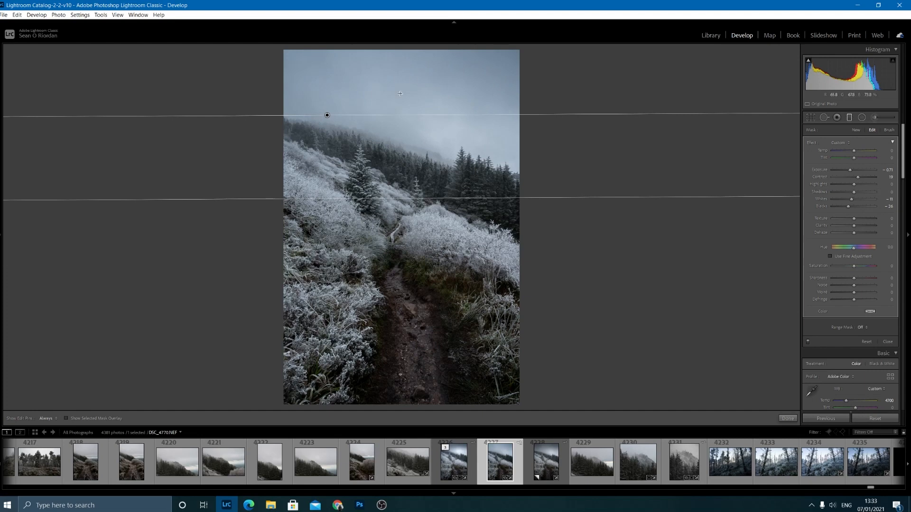
mouse_move(850, 184)
left_mouse_down()
mouse_move(839, 184)
mouse_move(848, 170)
left_mouse_up()
left_click_drag(848, 206, 844, 208)
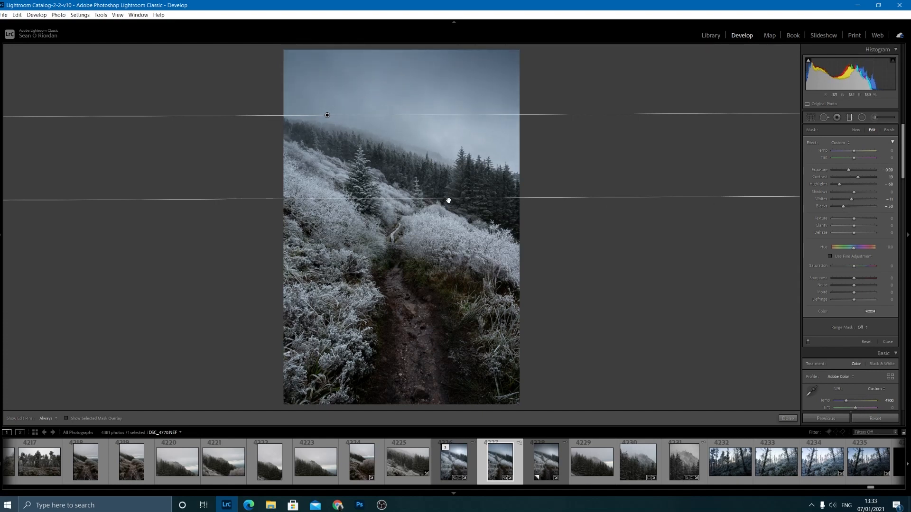
left_click_drag(433, 198, 429, 223)
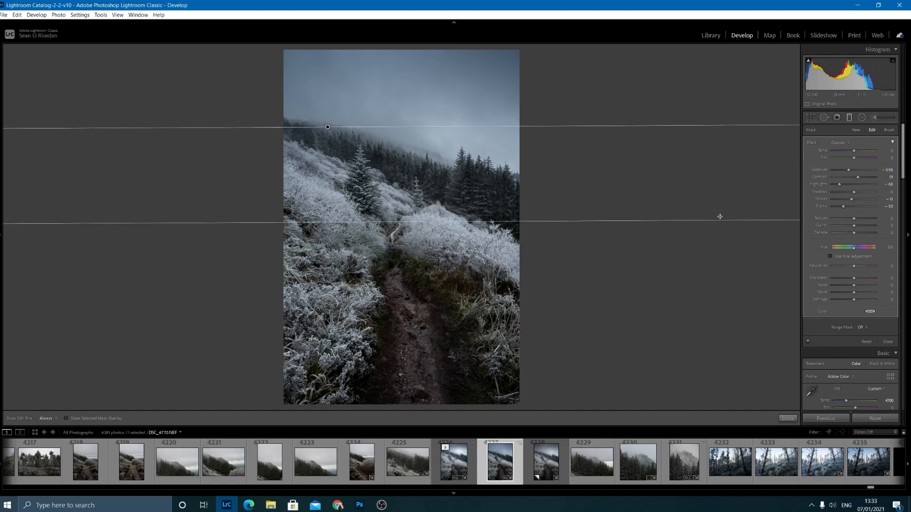
Step: Restrict the sky gradient with a Luminance range mask of 59/100, using the mask preview, and finish the filter
left_click(866, 328)
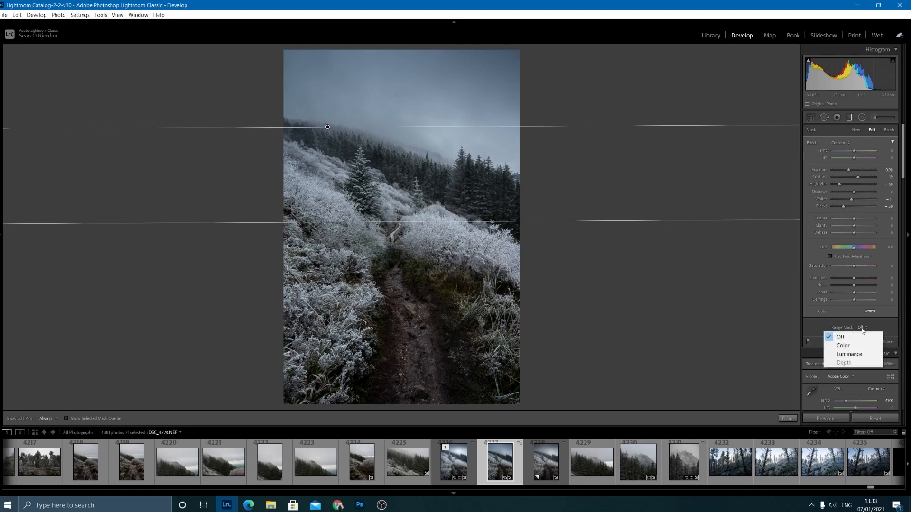
left_click(848, 351)
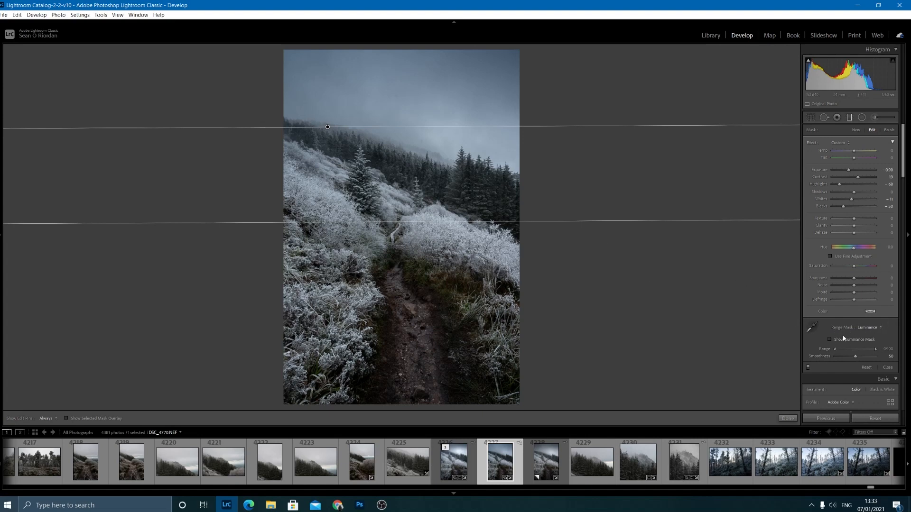
left_click(829, 339)
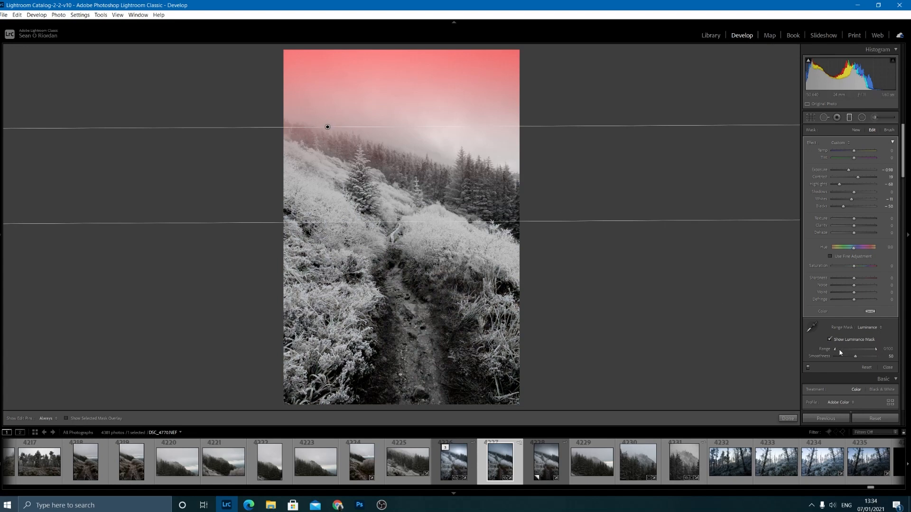
left_click_drag(839, 349, 859, 351)
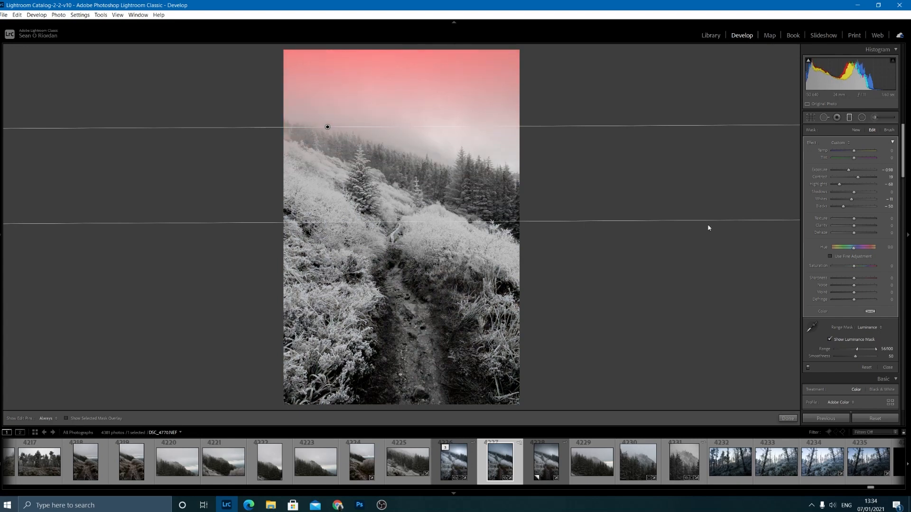
left_click_drag(358, 222, 358, 227)
left_click_drag(857, 349, 859, 352)
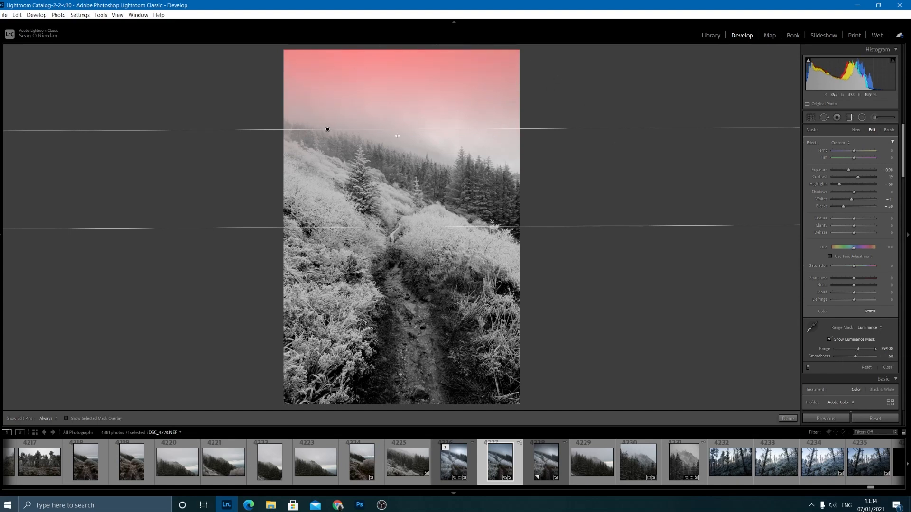
left_click(830, 339)
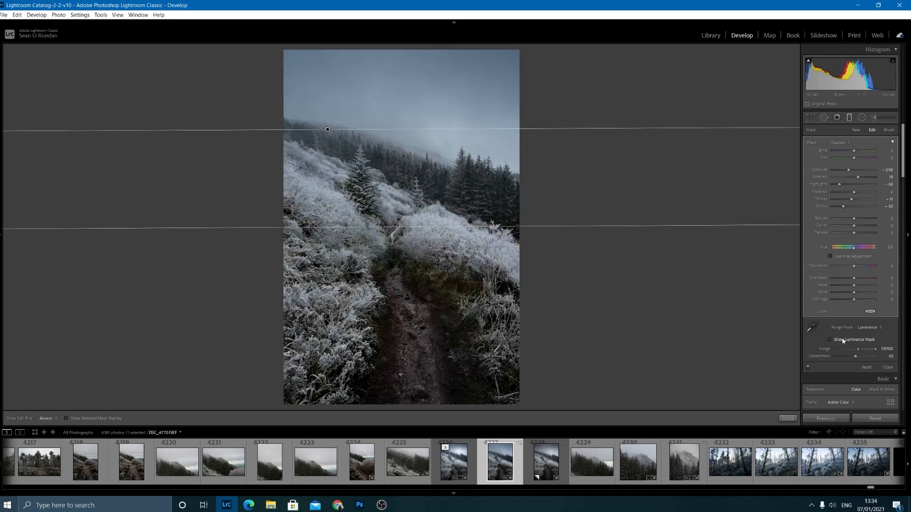
left_click(788, 418)
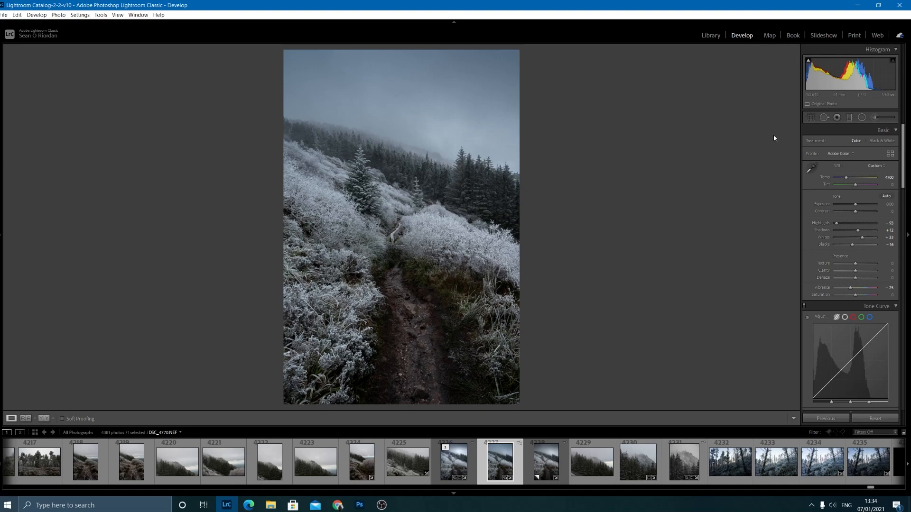
Step: Add a wide radial filter over the bright sky above the right-hand trees, raising its Highlights and Whites
left_click(861, 118)
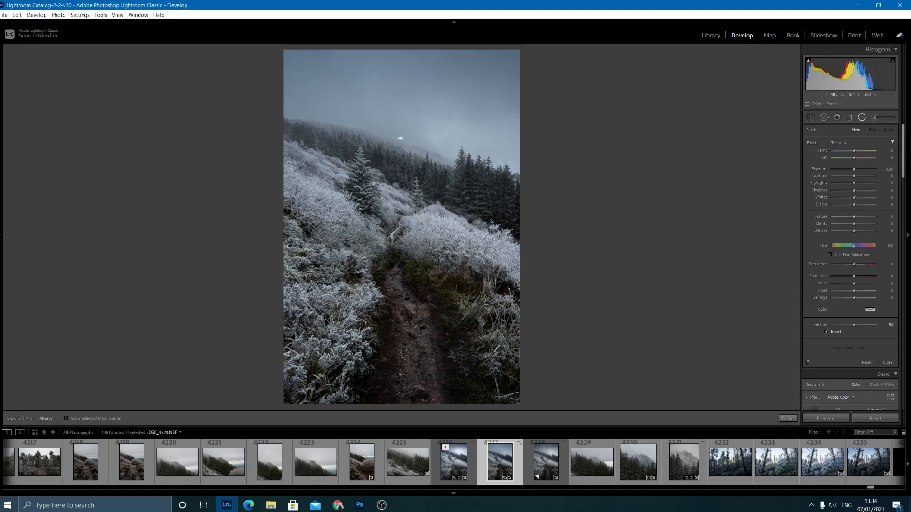
key("Right")
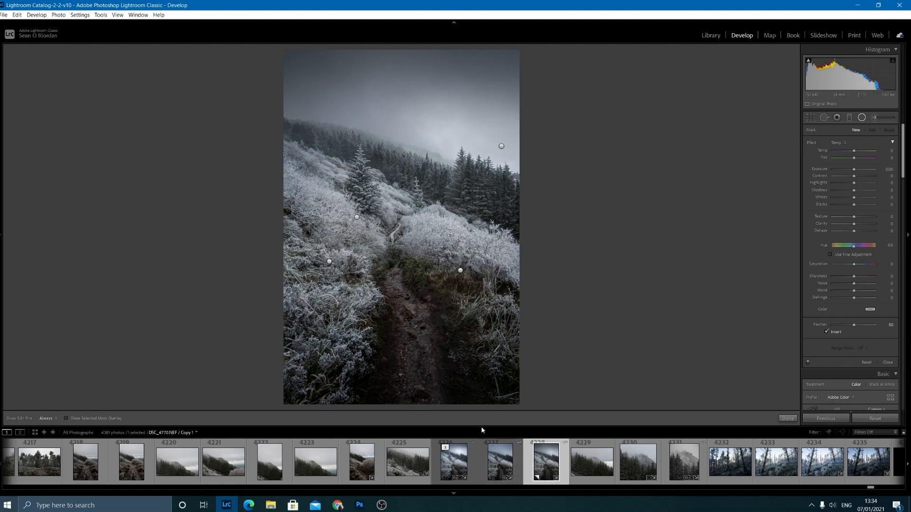
left_click(500, 461)
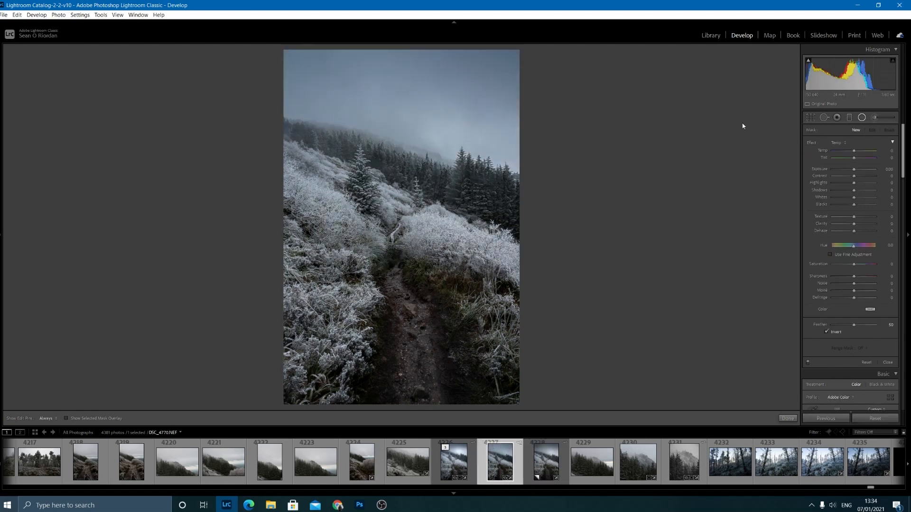
left_click_drag(476, 145, 580, 188)
mouse_move(854, 199)
left_mouse_down()
mouse_move(862, 202)
mouse_move(864, 187)
left_mouse_up()
left_click_drag(476, 102, 476, 83)
left_click_drag(371, 147, 340, 147)
left_click_drag(436, 157, 426, 151)
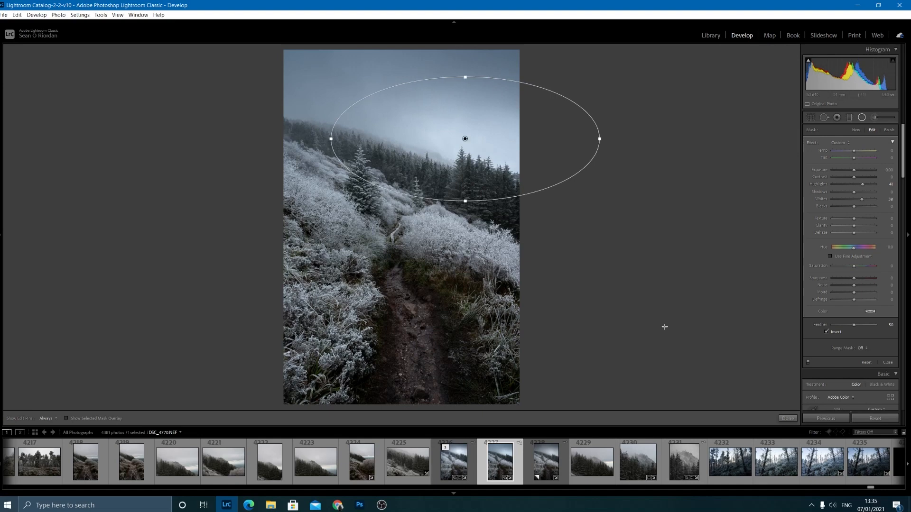
left_click(788, 419)
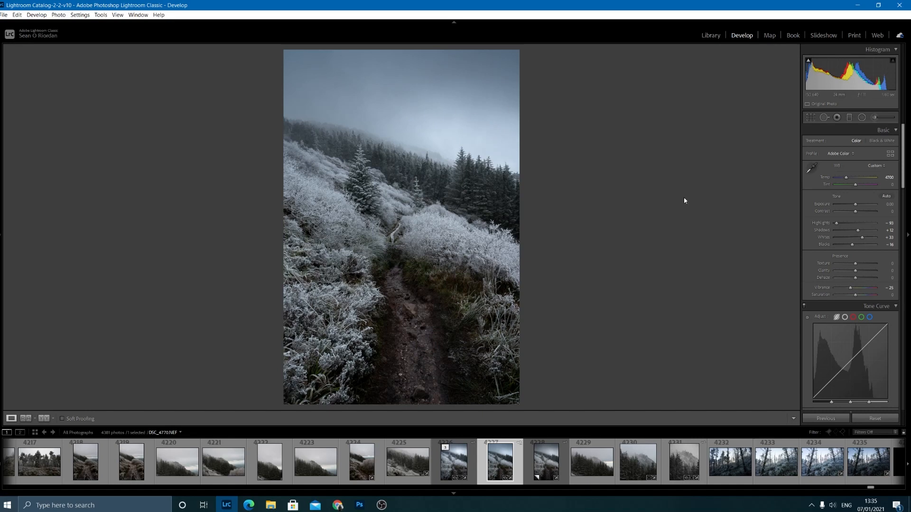
Step: Add radial filters over the frosted bushes on both sides of the path, lifting Shadows on the left one and Whites on the right one
left_click(862, 118)
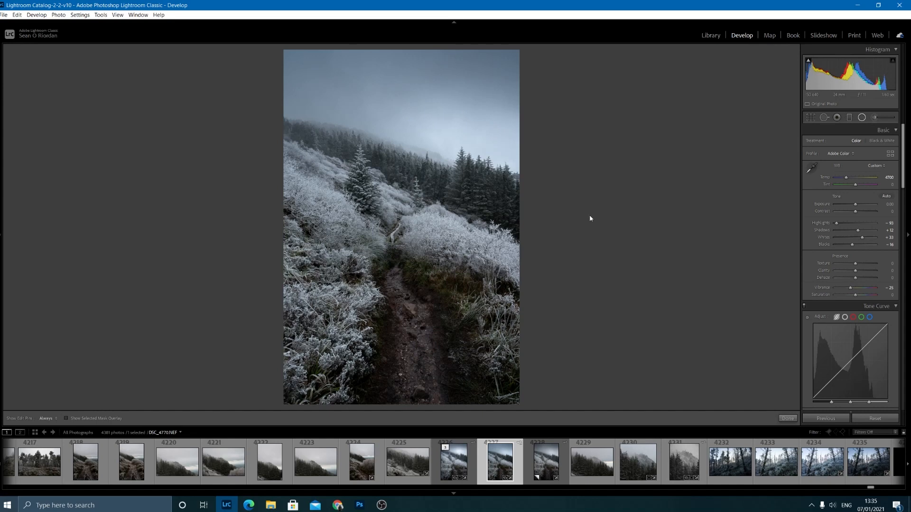
left_click_drag(333, 215, 416, 271)
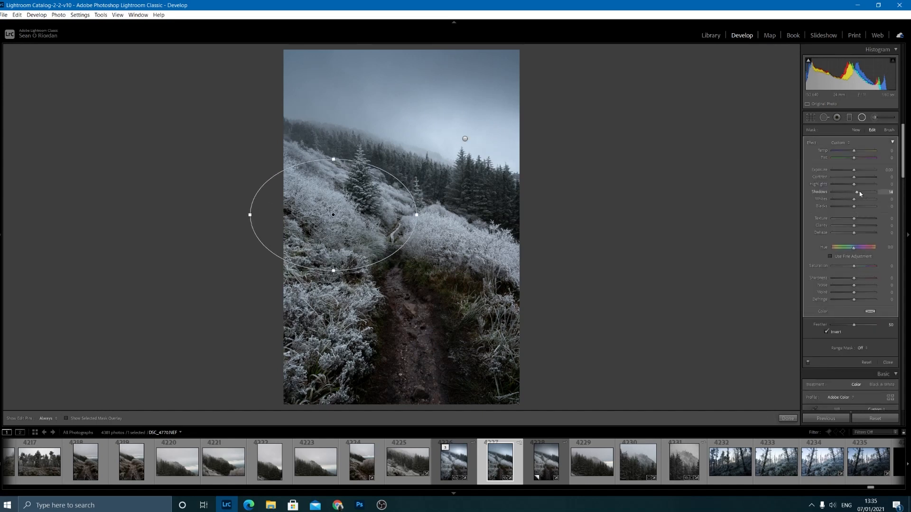
left_click_drag(497, 250, 573, 299)
left_click_drag(521, 260, 574, 261)
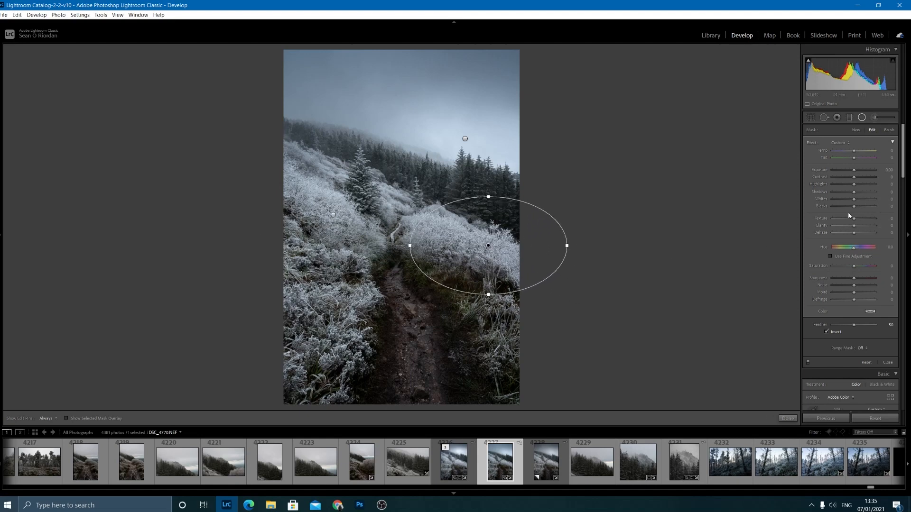
left_click_drag(854, 200, 866, 203)
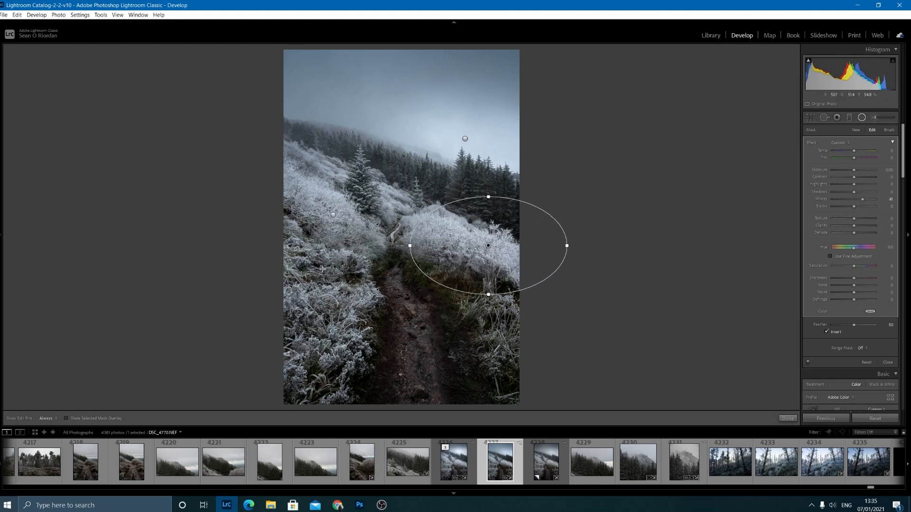
Step: Add radial filters over the lower-left frosted bushes, raising Whites, and over the central trees, raising Shadows and Whites and lowering Blacks, and finish the tool
left_click_drag(315, 287, 399, 348)
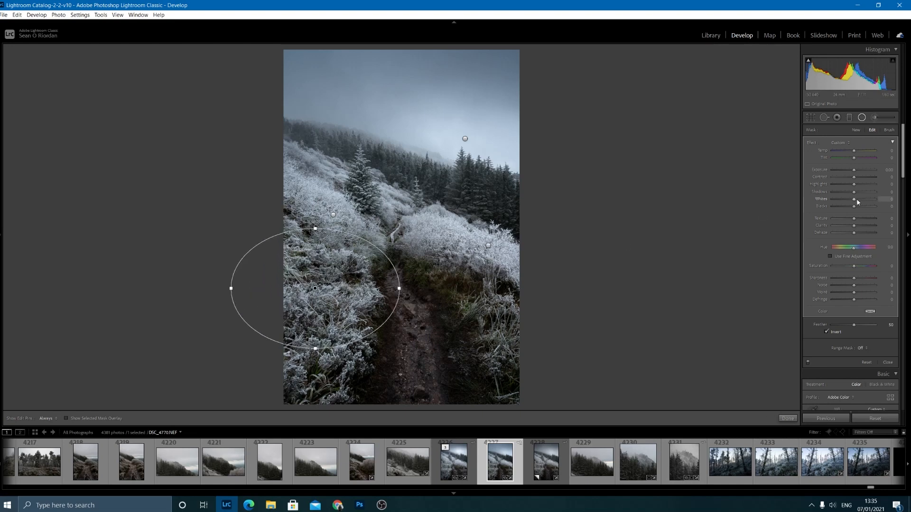
left_click_drag(863, 203, 864, 203)
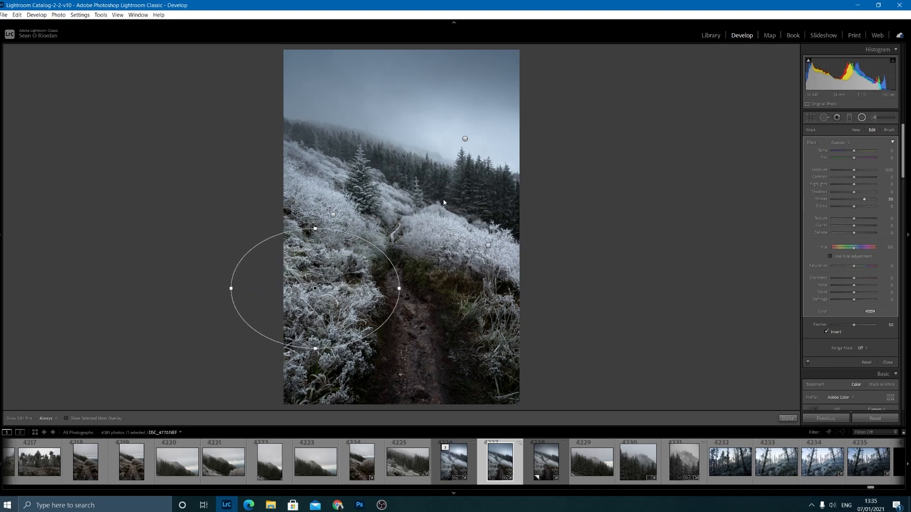
left_click_drag(384, 176, 457, 209)
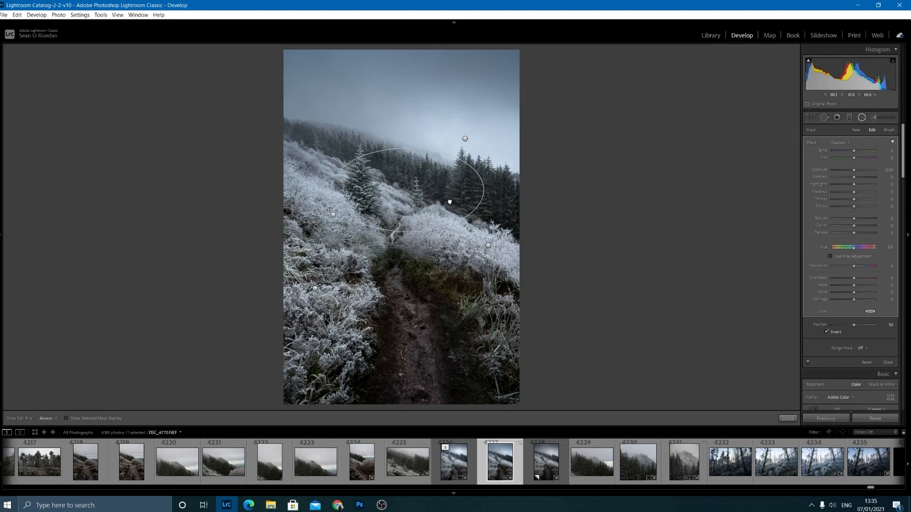
left_click_drag(854, 192, 857, 195)
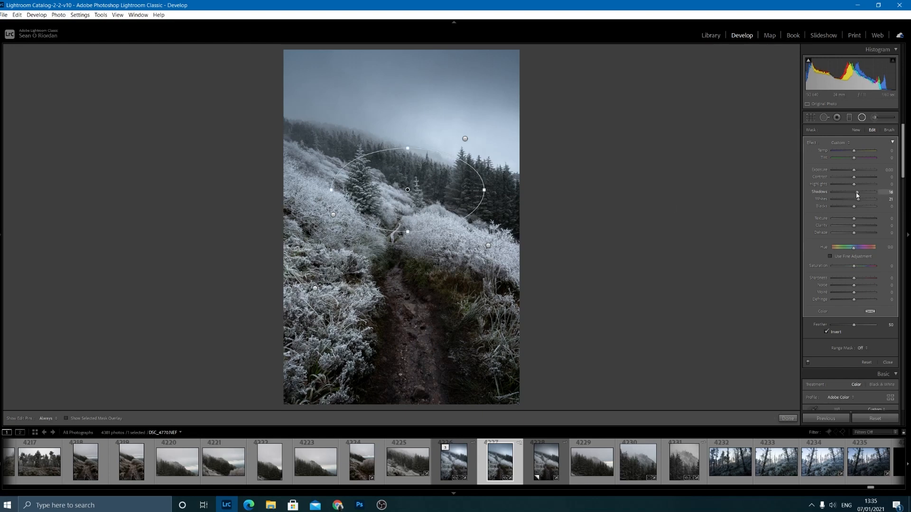
left_click_drag(854, 206, 853, 207)
left_click(788, 419)
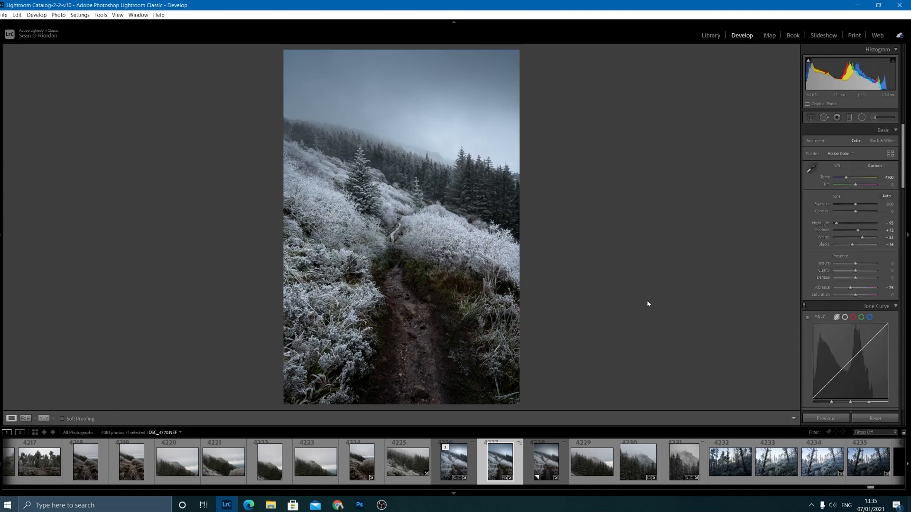
Step: Draw a diagonal graduated filter from the sky's upper-left corner and adjust its angle
left_click(849, 118)
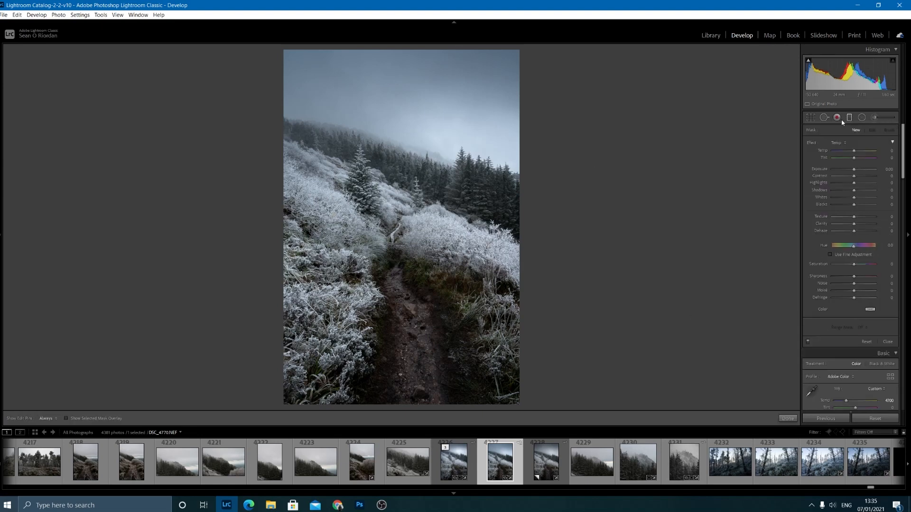
left_click_drag(306, 48, 381, 145)
left_click_drag(302, 52, 254, 47)
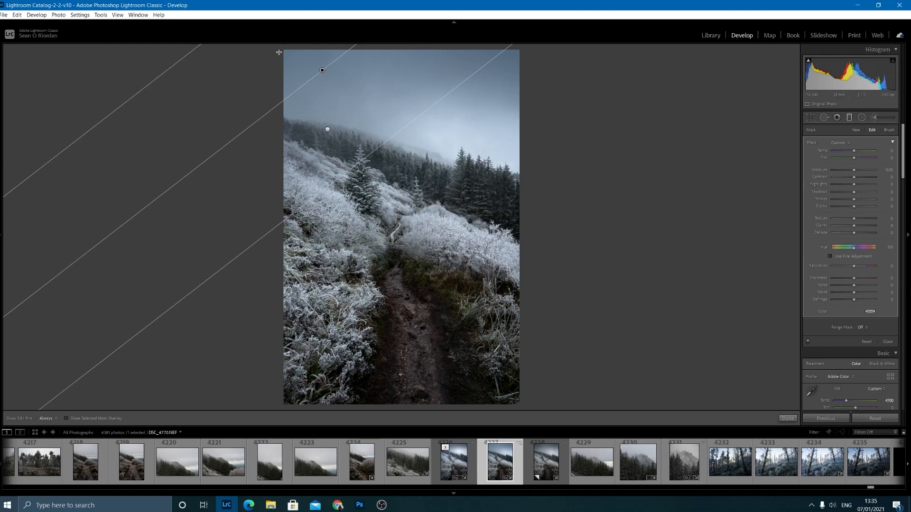
left_click_drag(356, 45, 367, 46)
Step: Set the corner gradient's Exposure to -0.50, raise Contrast, lower Blacks and Whites, then extend it with a flatter angle and finish the filter
left_click_drag(854, 170, 856, 177)
left_click_drag(855, 209, 849, 209)
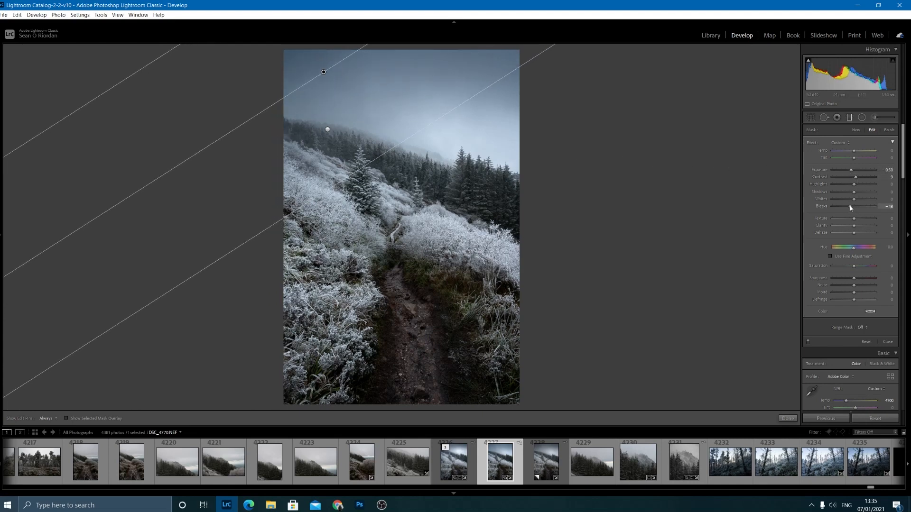
left_click_drag(502, 79, 525, 101)
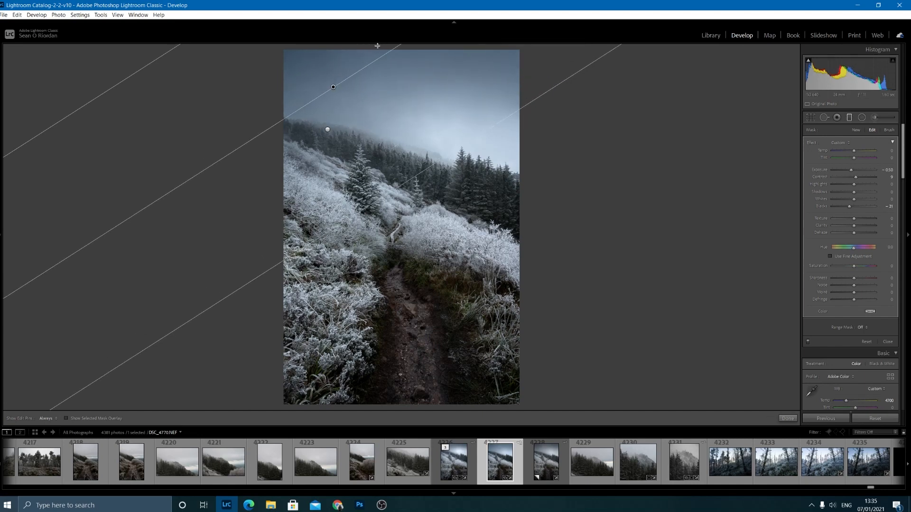
left_click_drag(383, 52, 405, 69)
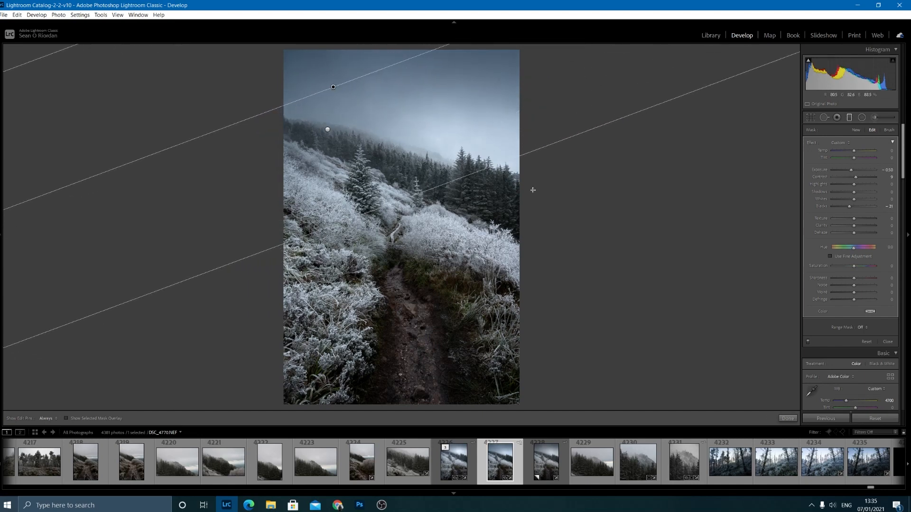
left_click_drag(853, 199, 847, 200)
left_click(787, 418)
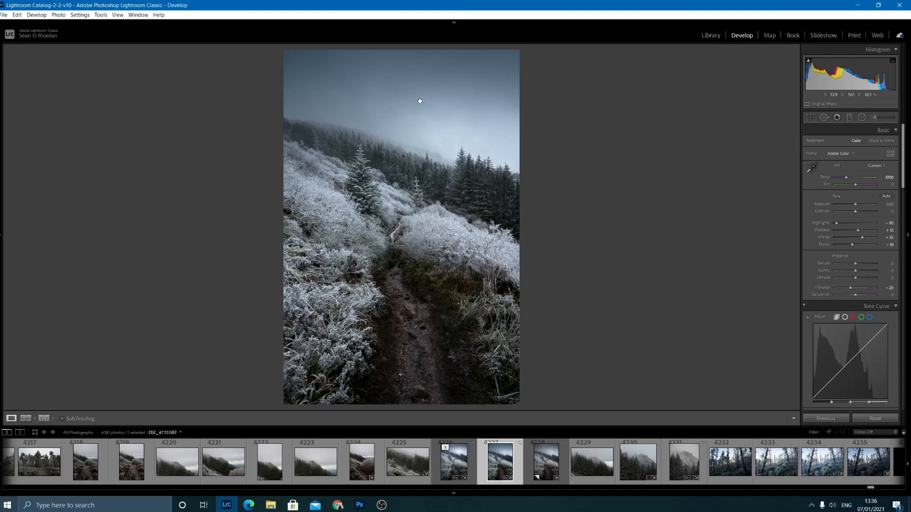
Step: Zoom into the sky, heal the dark dust spot with Spot Removal, inspect the rest of the sky and finish the tool
left_click(419, 101)
left_click(422, 105)
left_click(398, 92)
left_click(441, 163)
left_click(406, 97)
left_click(824, 118)
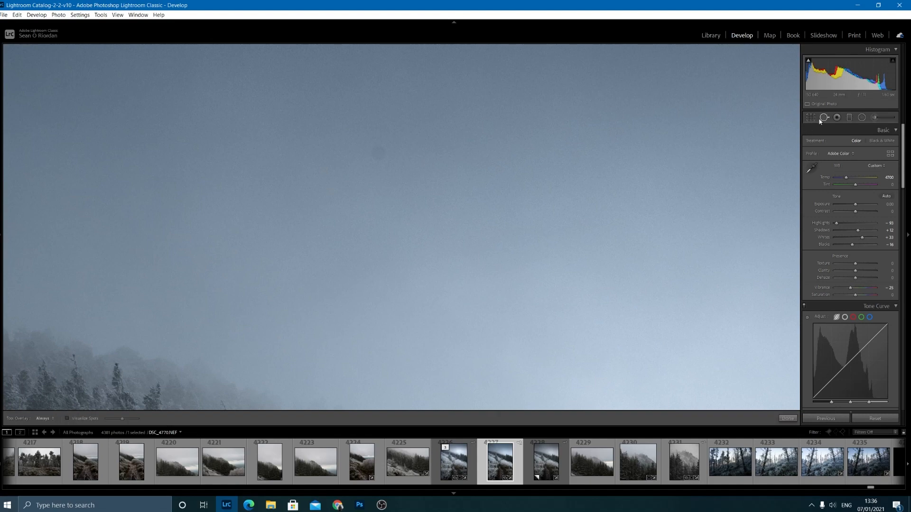
scroll(377, 154, "up", 2)
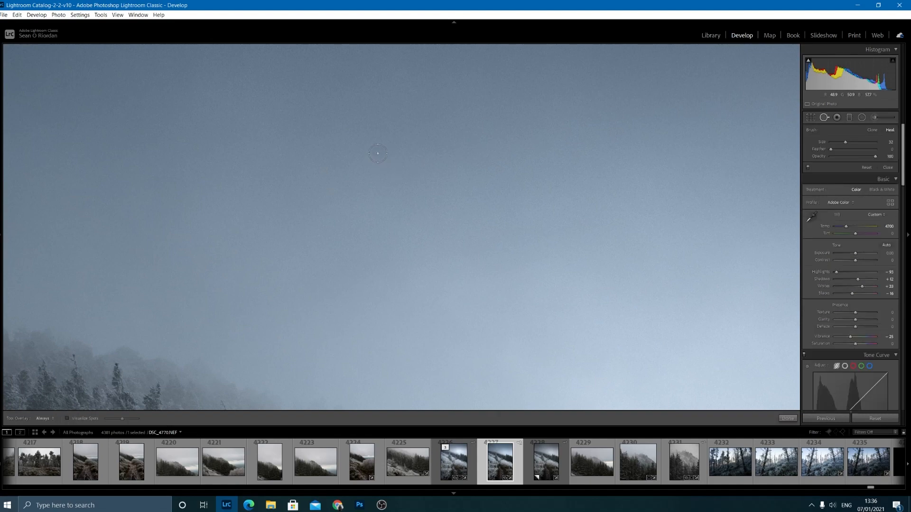
left_click(378, 153)
mouse_move(502, 285)
left_mouse_down()
mouse_move(409, 355)
mouse_move(244, 379)
mouse_move(441, 144)
mouse_move(427, 105)
mouse_move(687, 357)
mouse_move(464, 293)
mouse_move(563, 337)
mouse_move(401, 145)
mouse_move(537, 209)
mouse_move(277, 285)
mouse_move(327, 268)
left_mouse_up()
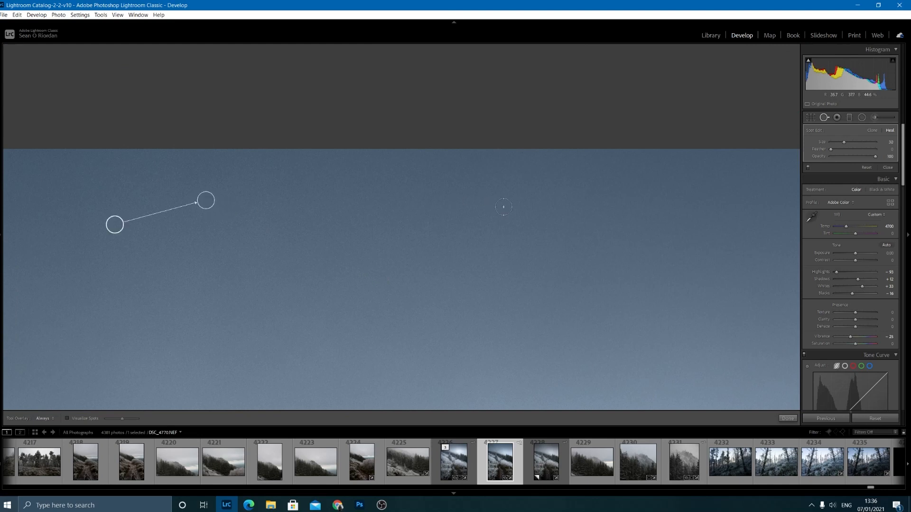
left_click_drag(503, 212, 400, 201)
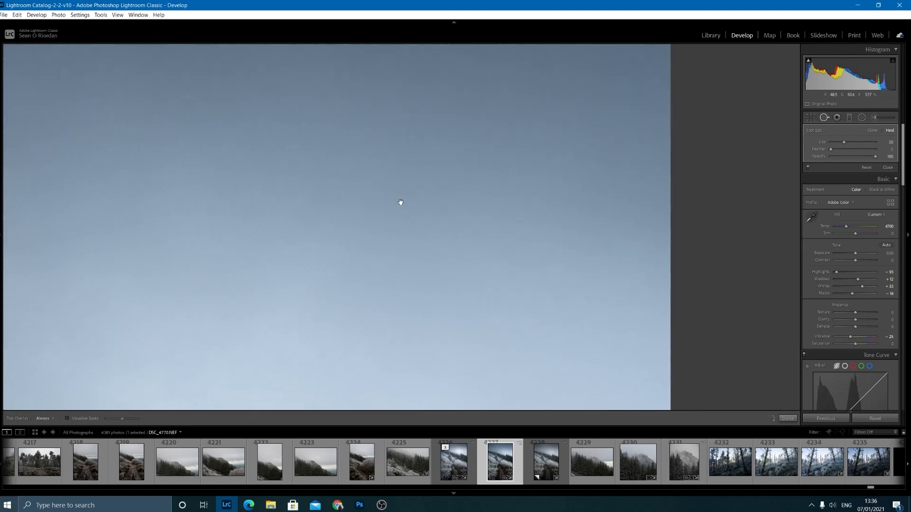
left_click(781, 417)
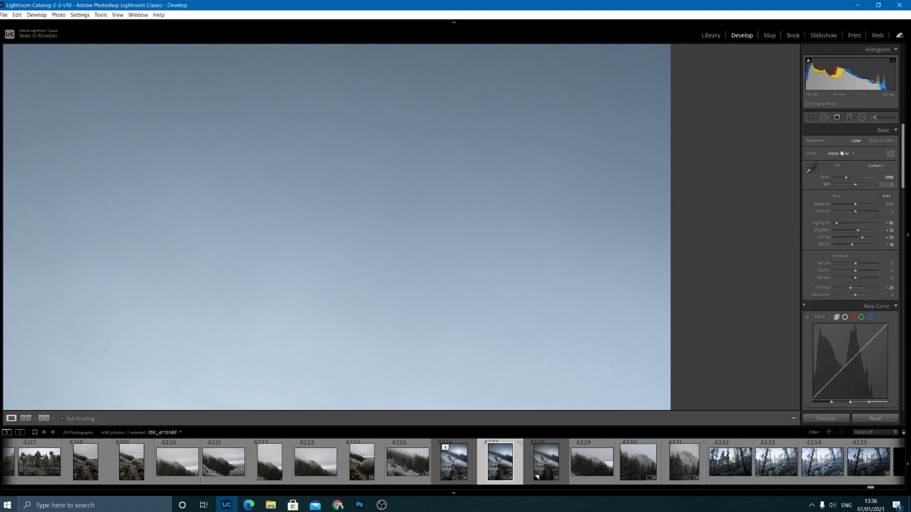
Step: Return to the full photo and set the Basic Blacks to -21
left_click(348, 259)
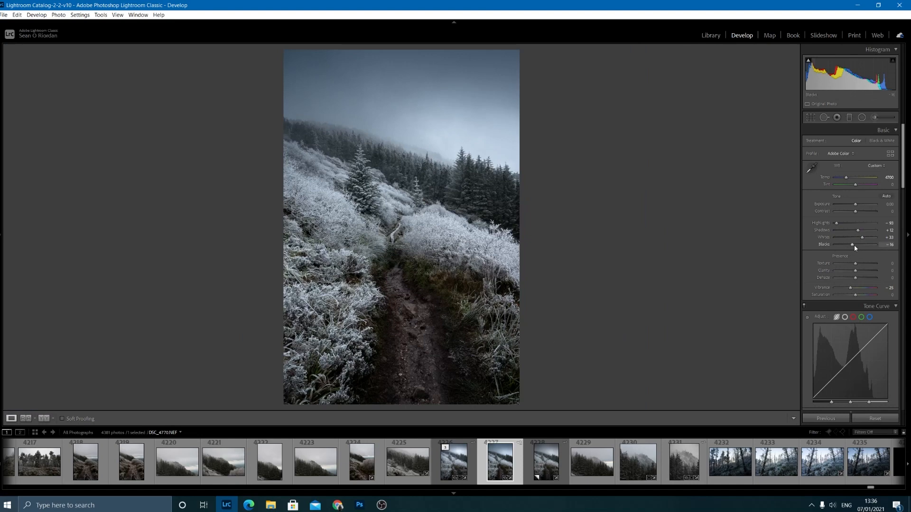
left_click_drag(853, 246, 852, 245)
Step: Compare the edited photo with its original state by toggling the Before view several times
key("backslash")
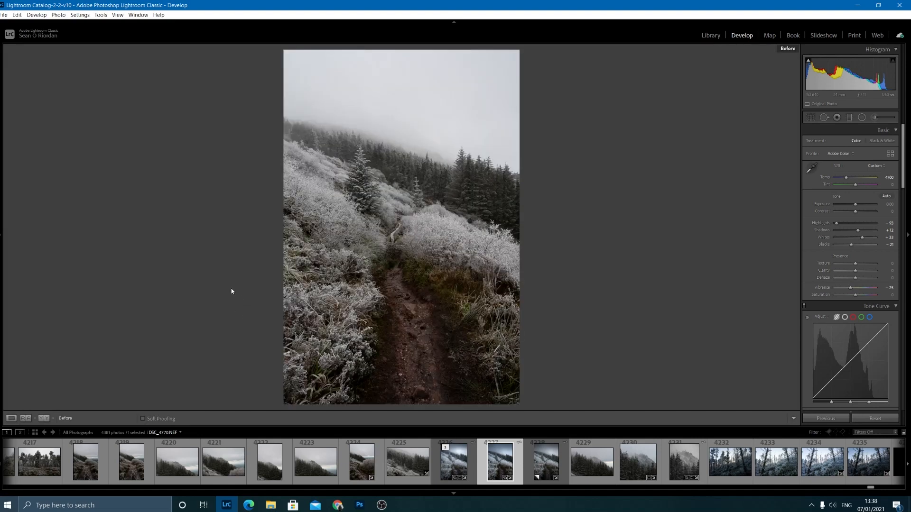
key("backslash")
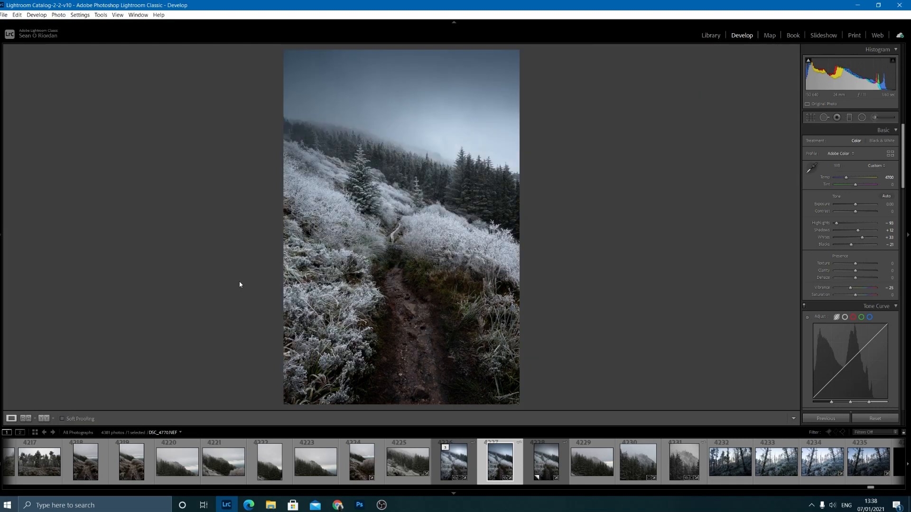
key("backslash")
key("backslash")
key("backslash")
key("backslash")
key("backslash")
key("backslash")
Step: Open the edited photo DSC_4770.NEF in Adobe Photoshop for further editing
right_click(499, 462)
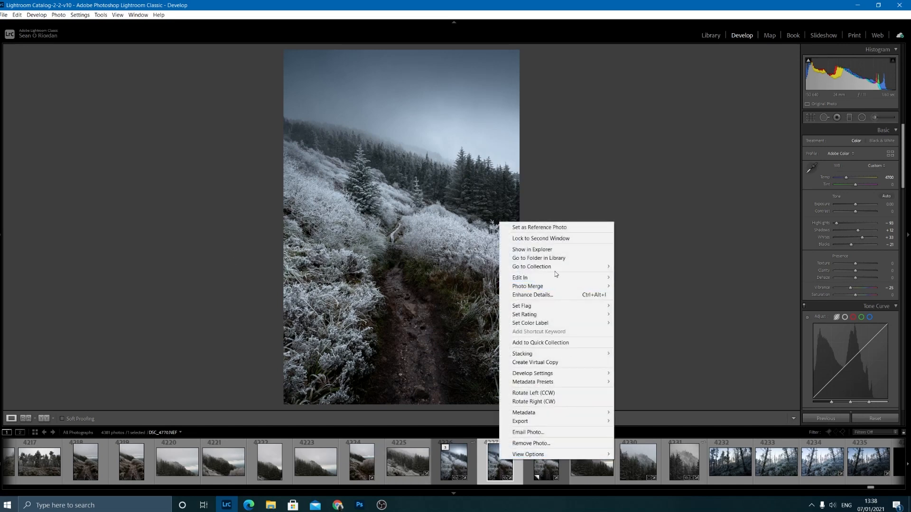
mouse_move(604, 281)
left_click(639, 278)
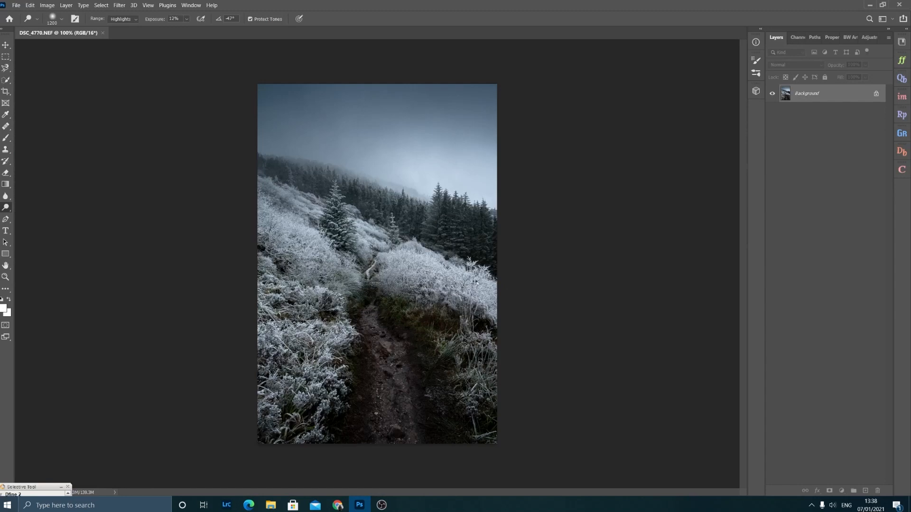
Step: Unlock the Background layer and fit the image to the screen
left_click(876, 95)
left_click(5, 277)
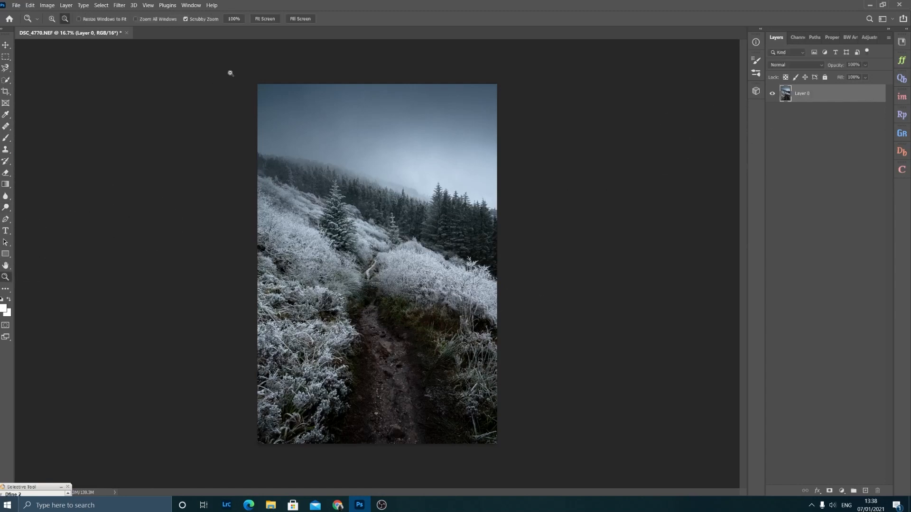
left_click(270, 20)
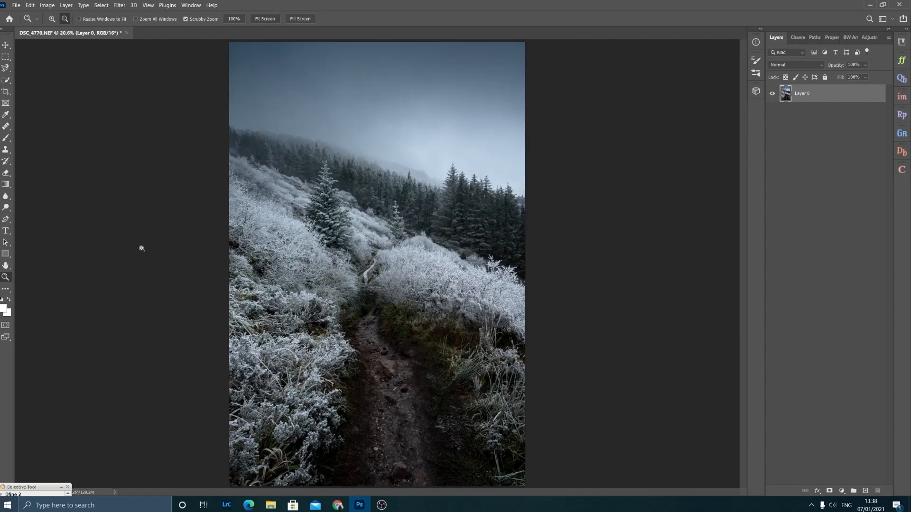
Step: Duplicate the photo layer and name the copy D&B
key("b")
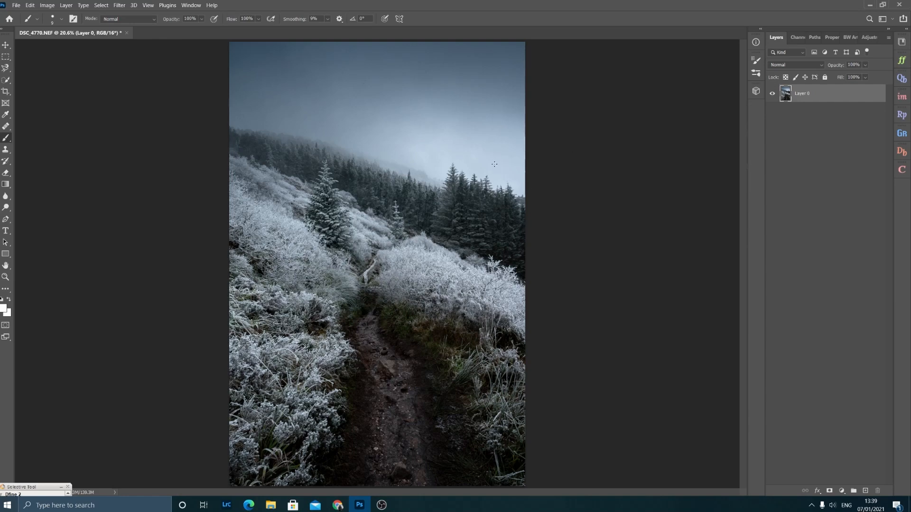
right_click(818, 93)
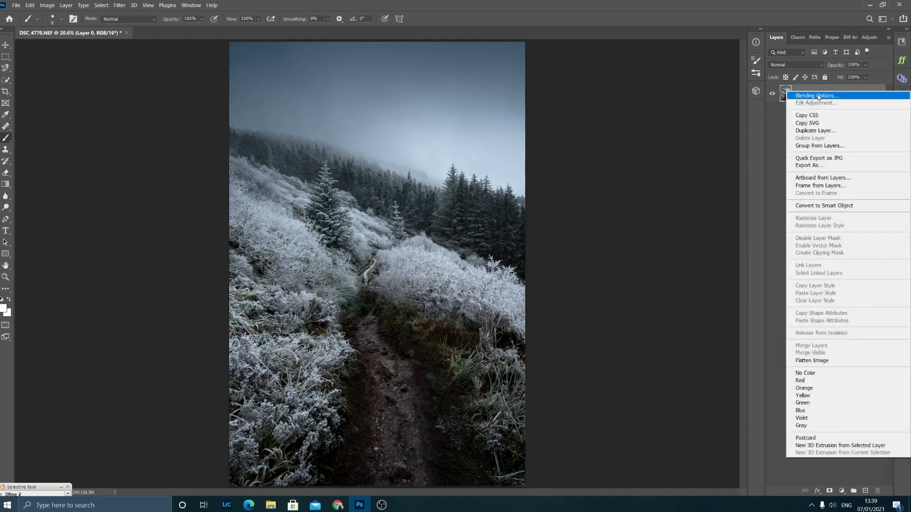
left_click(841, 130)
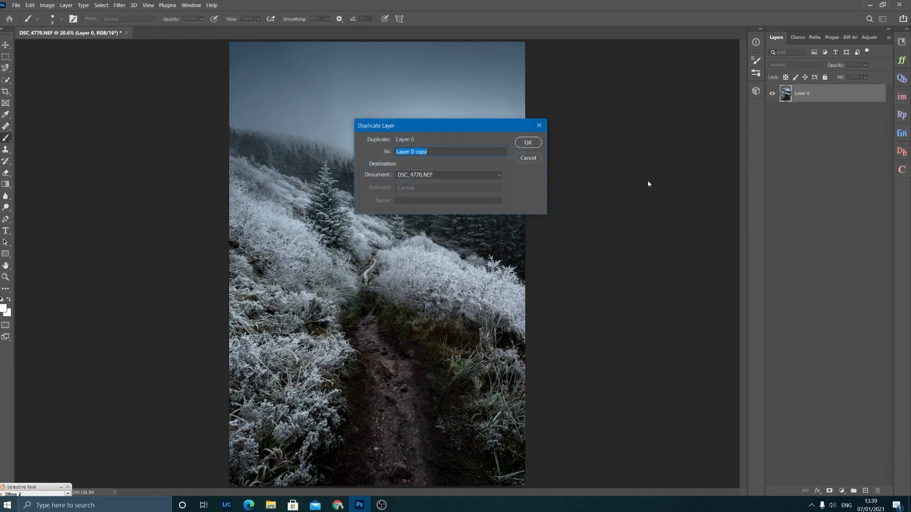
type("D&B")
key("Return")
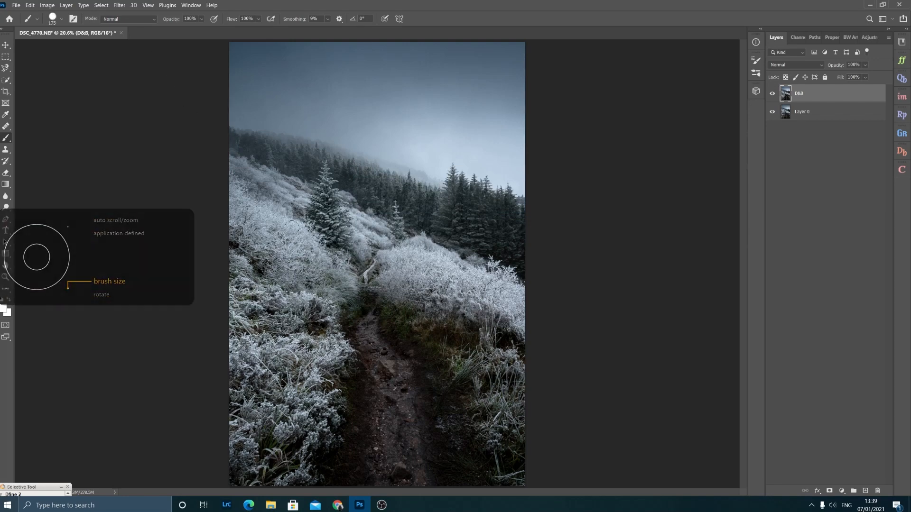
Step: Set the brush size to 1200 px and lower its hardness to give a soft edge
key("bracketright")
key("bracketright")
key("bracketright")
key("bracketright")
key("bracketright")
key("bracketright")
key("bracketright")
key("bracketright")
key("bracketright")
key("bracketright")
key("bracketright")
key("bracketright")
key("bracketright")
key("bracketright")
key("bracketright")
key("bracketright")
key("bracketright")
key("bracketright")
key("bracketright")
key("bracketright")
left_click(63, 21)
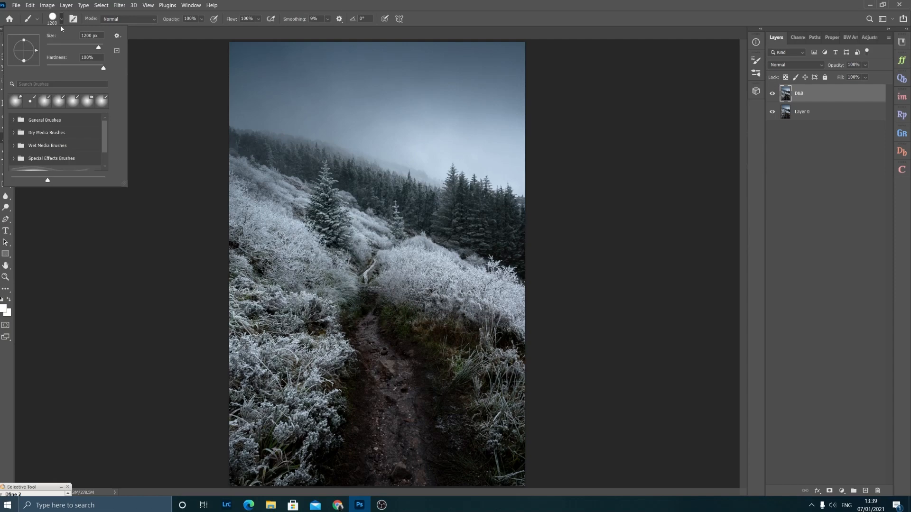
left_click_drag(59, 60, 34, 67)
left_click(65, 21)
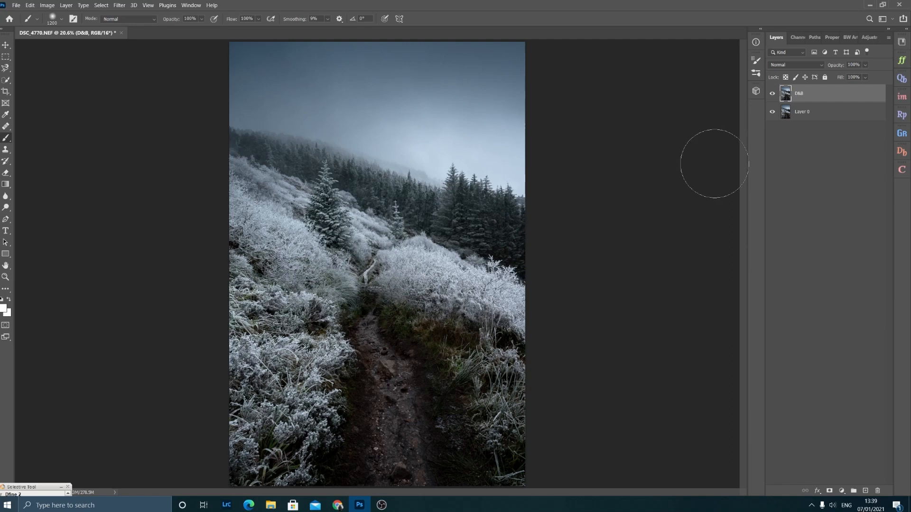
Step: Activate the Dodge tool and set its Range to Midtones and Exposure to 6%
left_click(902, 152)
left_click(812, 200)
left_click(879, 149)
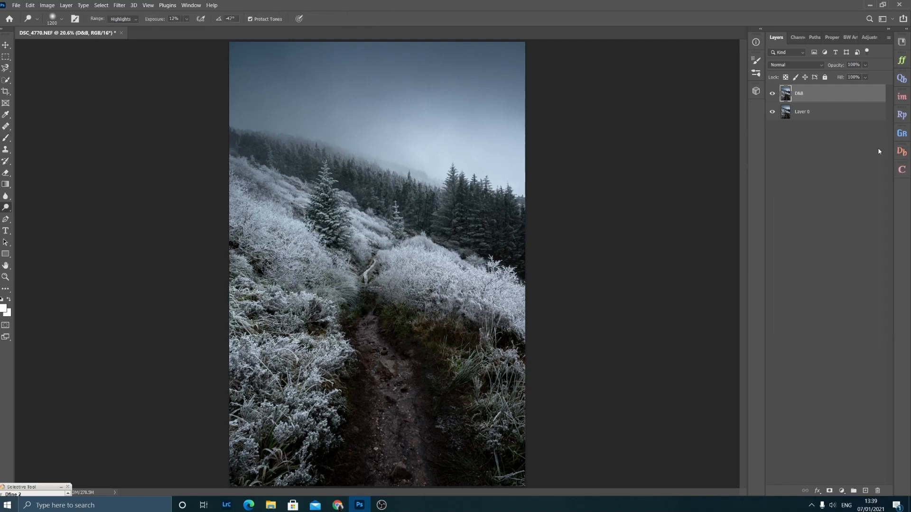
left_click(122, 19)
left_click(133, 34)
left_click_drag(150, 22, 148, 22)
Step: Dodge the midtones of the frosted bushes beside the path on the D&B layer, enlarging the brush
right_click(12, 207)
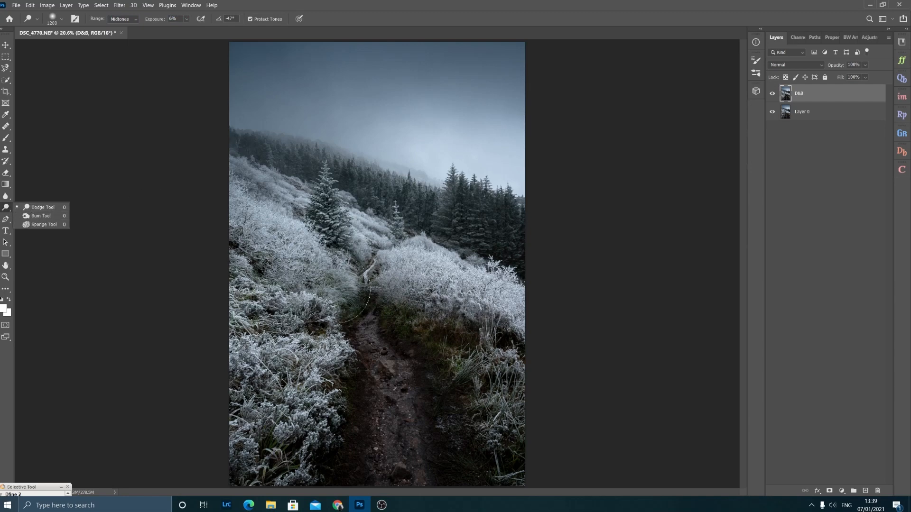
left_click(350, 284)
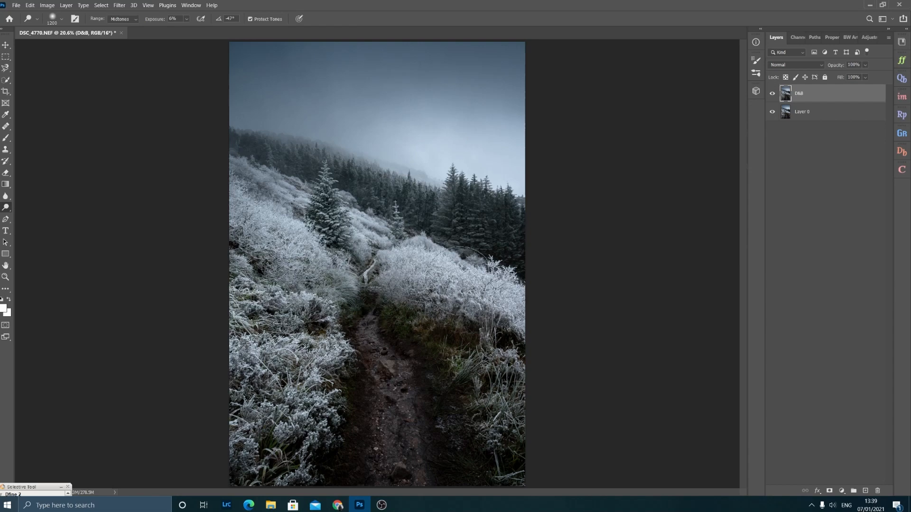
key("bracketright")
key("bracketright")
key("bracketright")
key("bracketright")
key("bracketright")
key("bracketright")
Step: Toggle the D&B layer's visibility to compare the dodging, and reduce the brush size to 1600 px
left_click(772, 94)
left_click(772, 95)
left_click(772, 95)
left_click(772, 95)
key("bracketleft")
key("bracketleft")
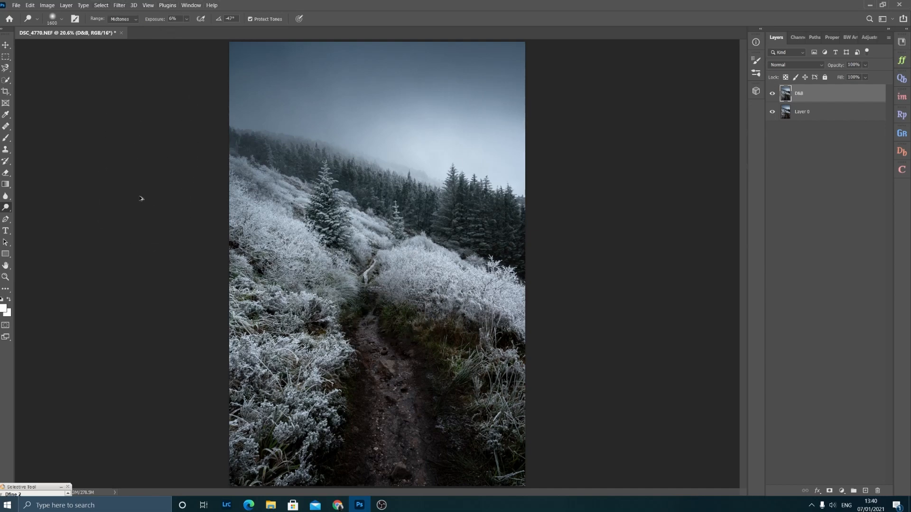
Step: Merge a copy of all visible layers onto a new top layer and open Color Range with its dialog clear of the photo
key("ctrl+shift+alt+e")
left_click(120, 6)
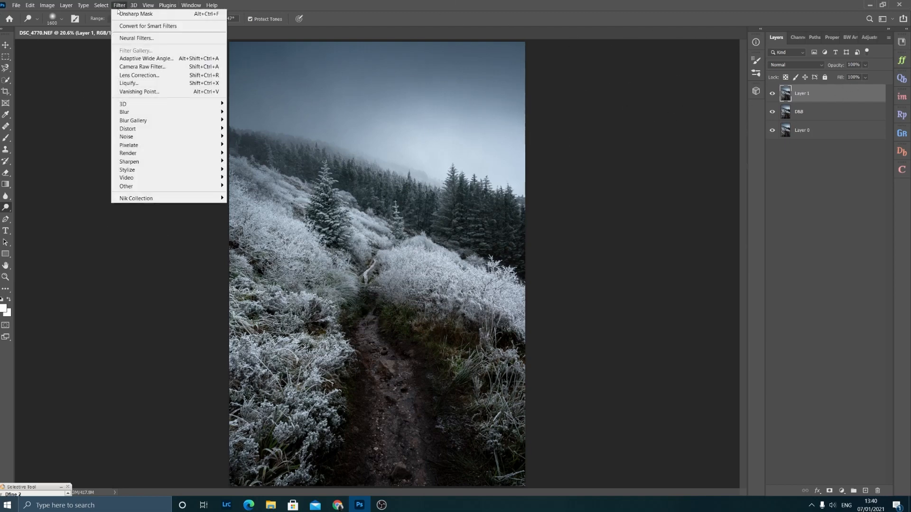
mouse_move(101, 5)
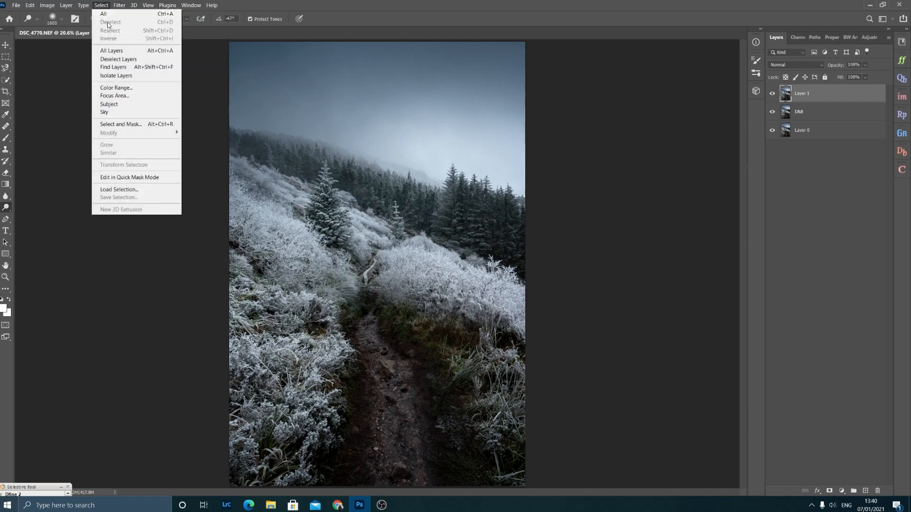
left_click(135, 89)
left_click_drag(231, 78, 145, 74)
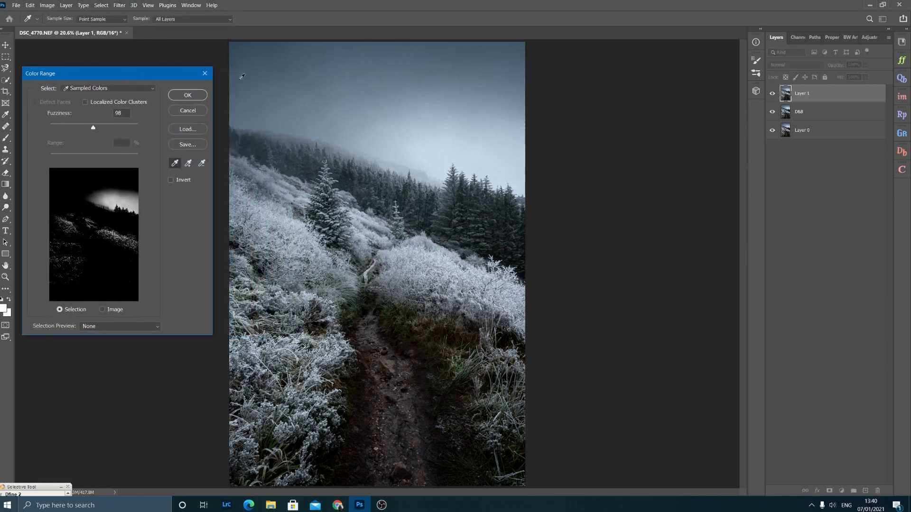
Step: Sample the bright misty sky above the pines for the Color Range selection and copy the selected area to its own layer
left_click(461, 145)
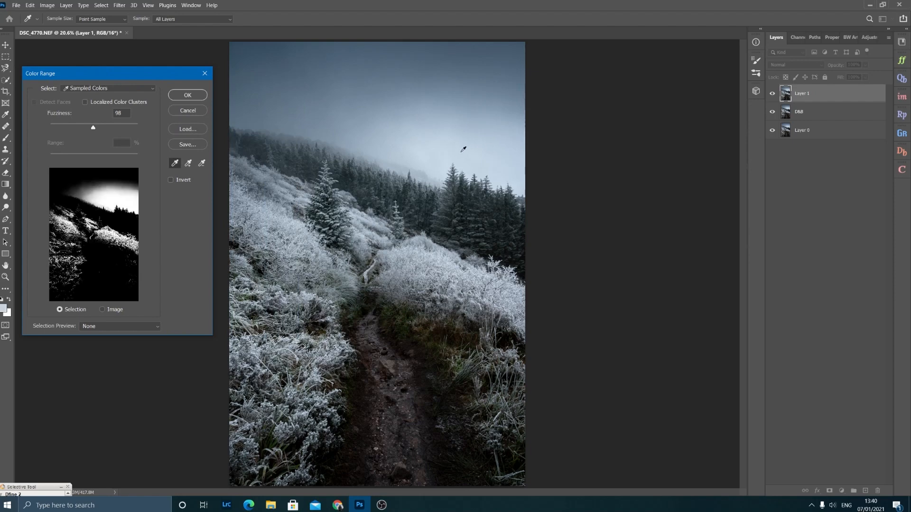
left_click(348, 102)
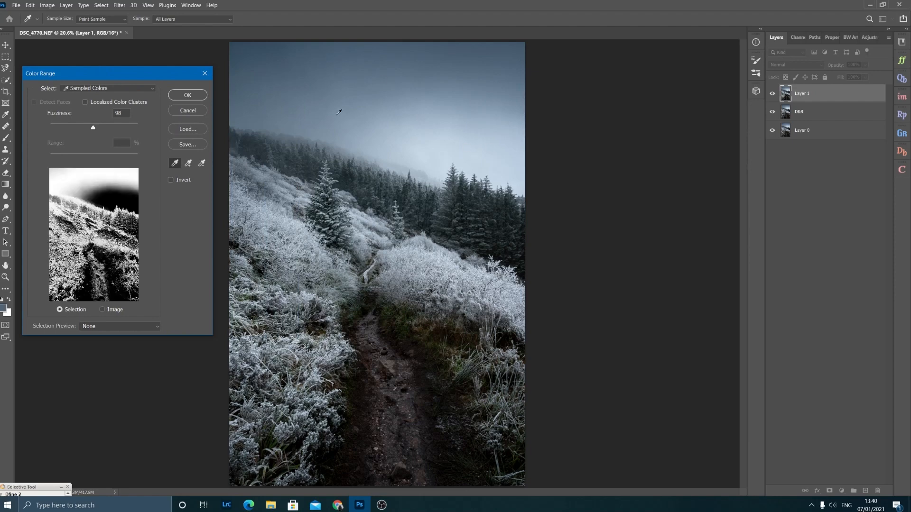
left_click(286, 240)
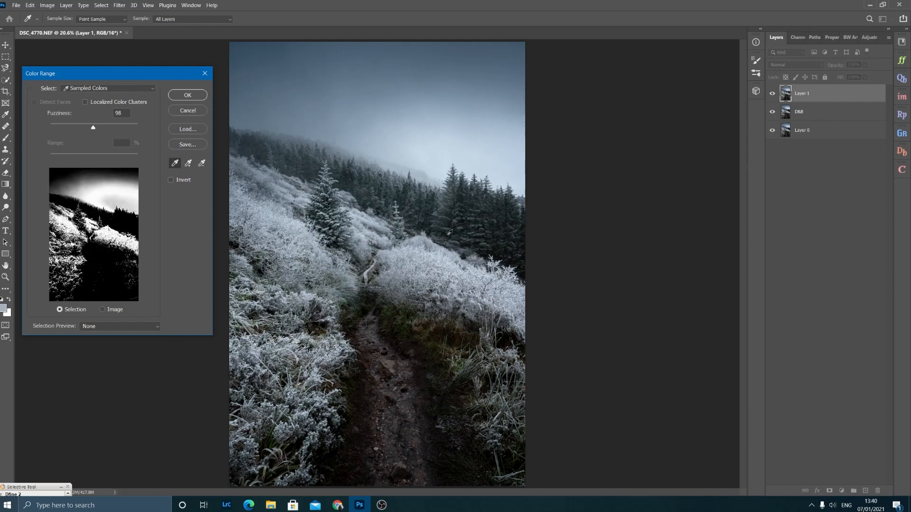
left_click(435, 248)
left_click(435, 270)
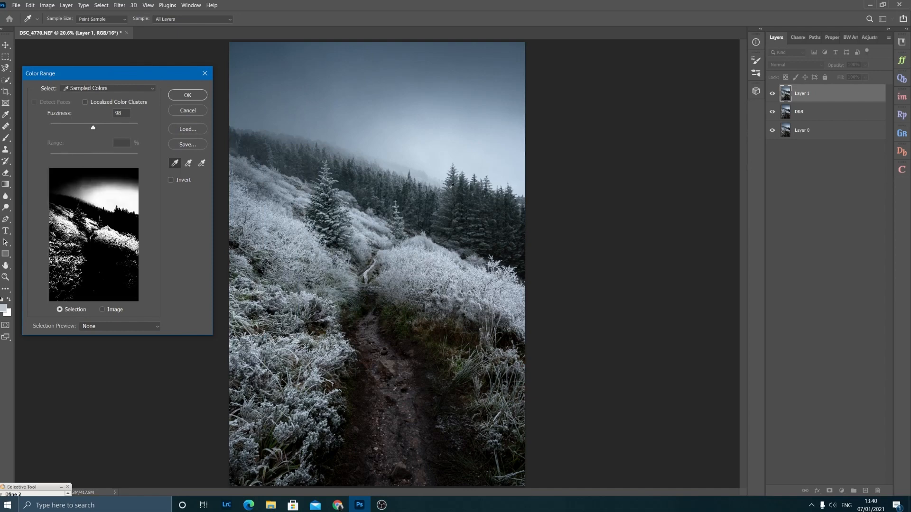
left_click(478, 151)
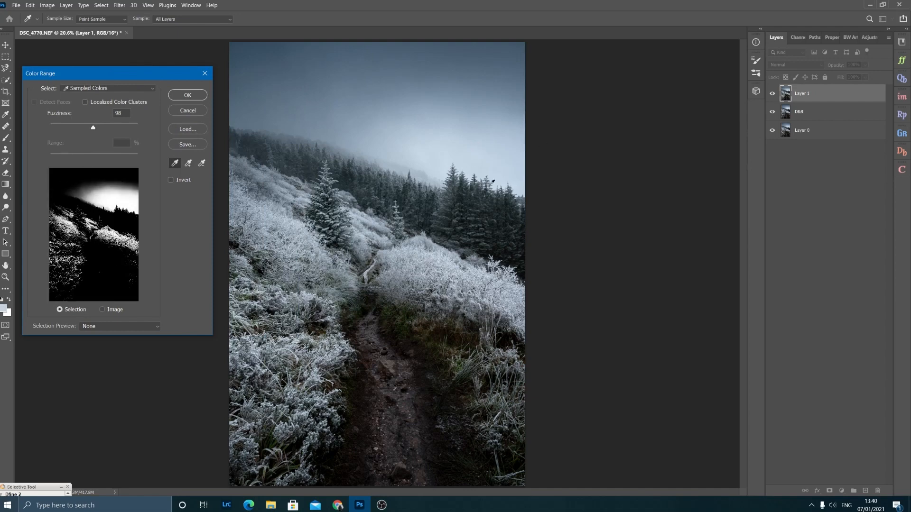
left_click(188, 95)
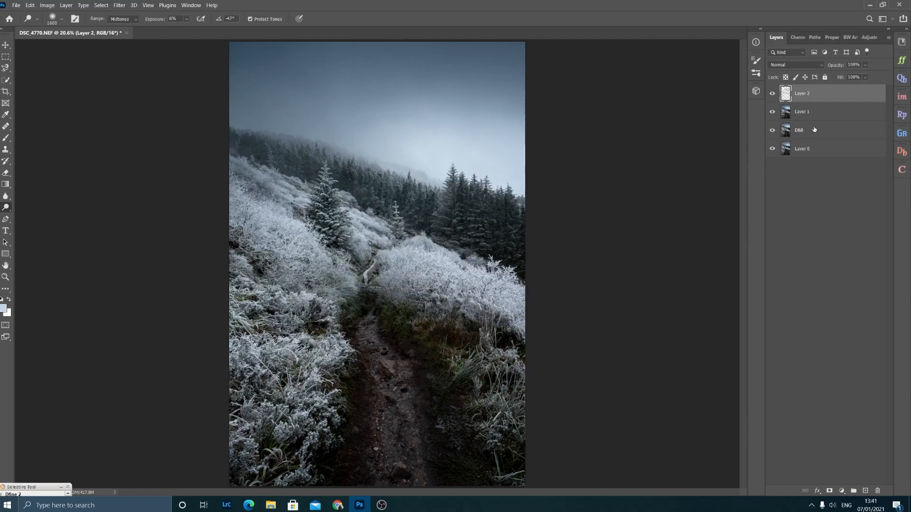
Step: Run the Orton Effect action from the RP3 Dodge And Burn extension to add a soft glow layer on top
left_click(901, 155)
left_click(809, 305)
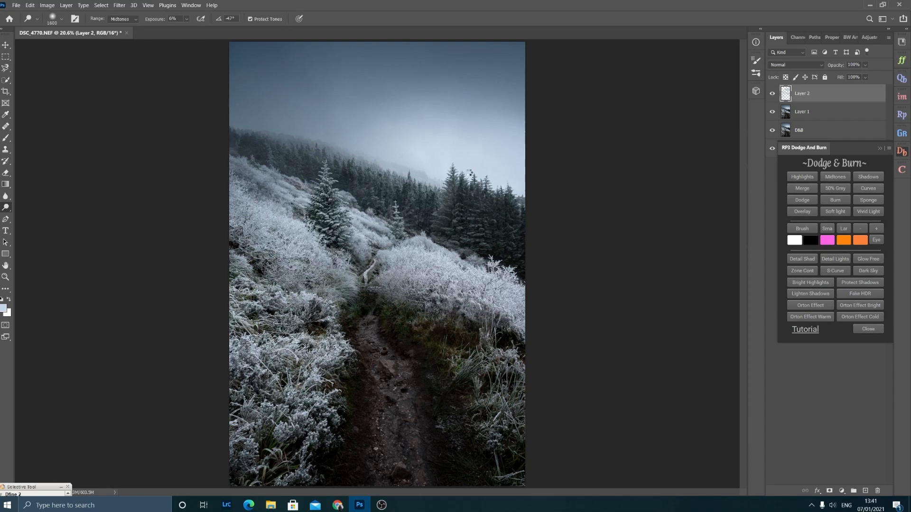
left_click(297, 201)
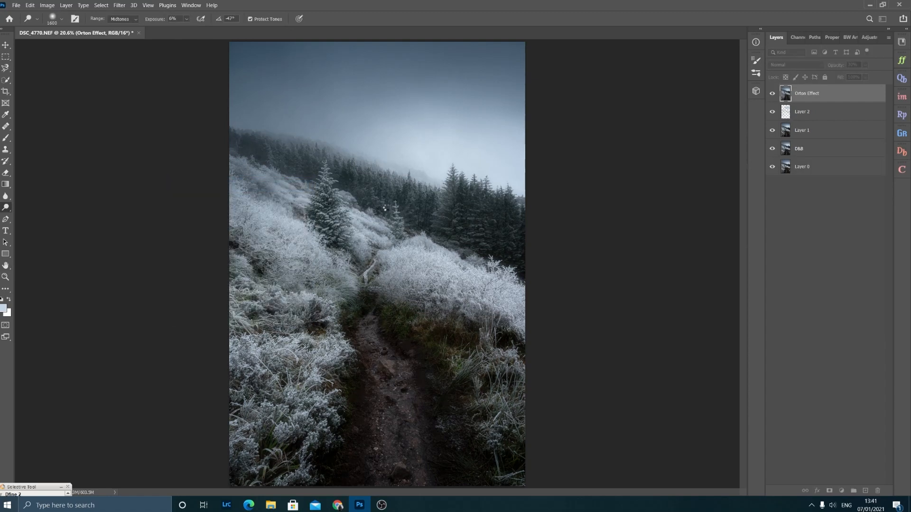
left_click(216, 308)
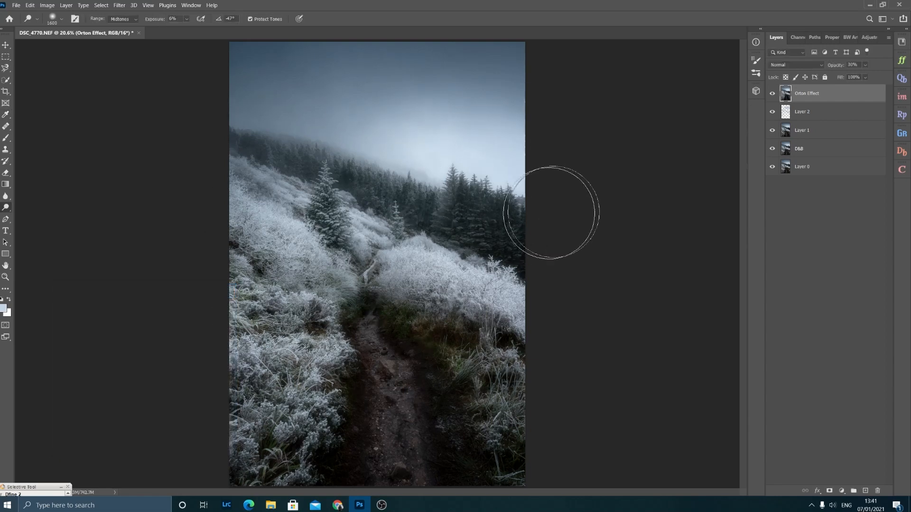
Step: Rename the layer holding the copied color range selection to Sky
left_click(799, 113)
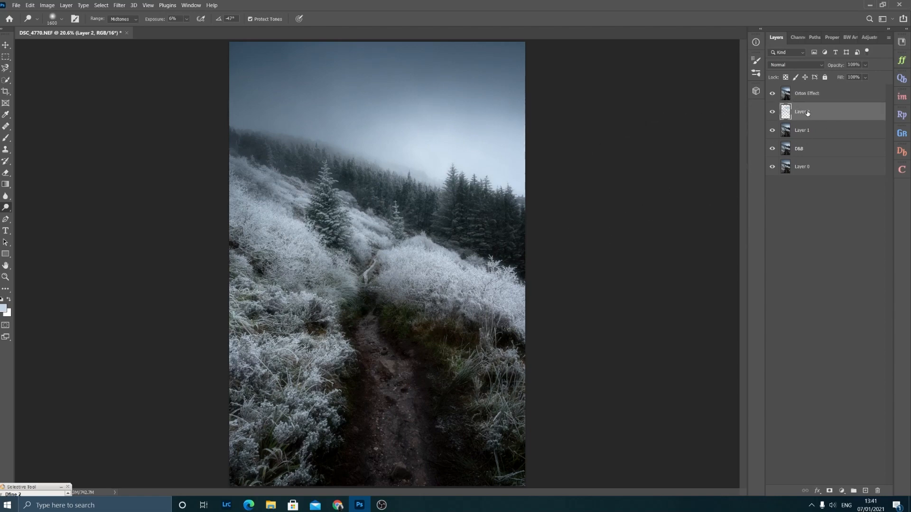
double_click(807, 112)
key("Return")
Step: Clip the Orton Effect layer to the Sky layer, undoing the accidental duplicate of the effect layer
left_click_drag(799, 100, 804, 101)
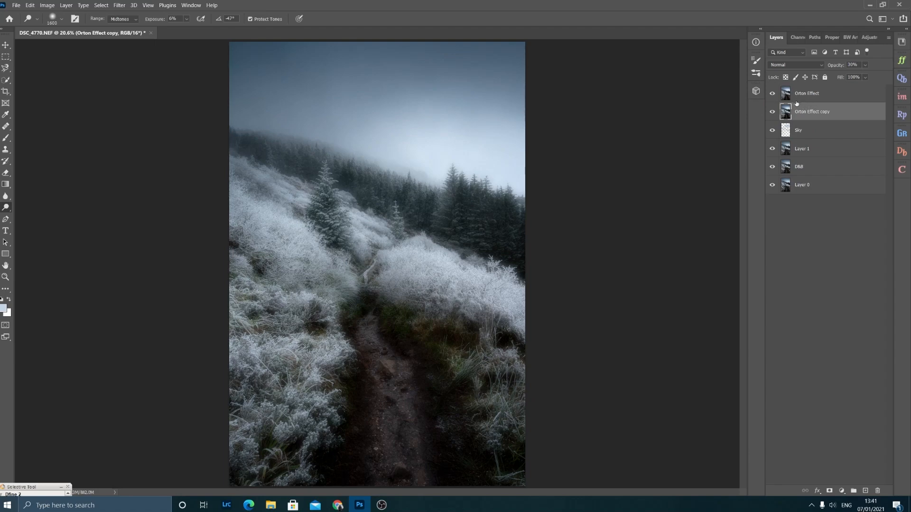
key("ctrl+z")
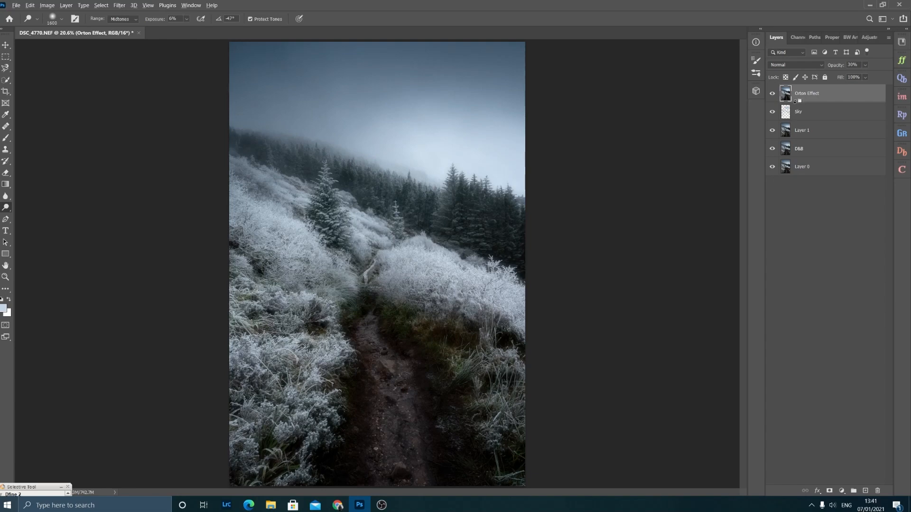
left_click(798, 102, "alt")
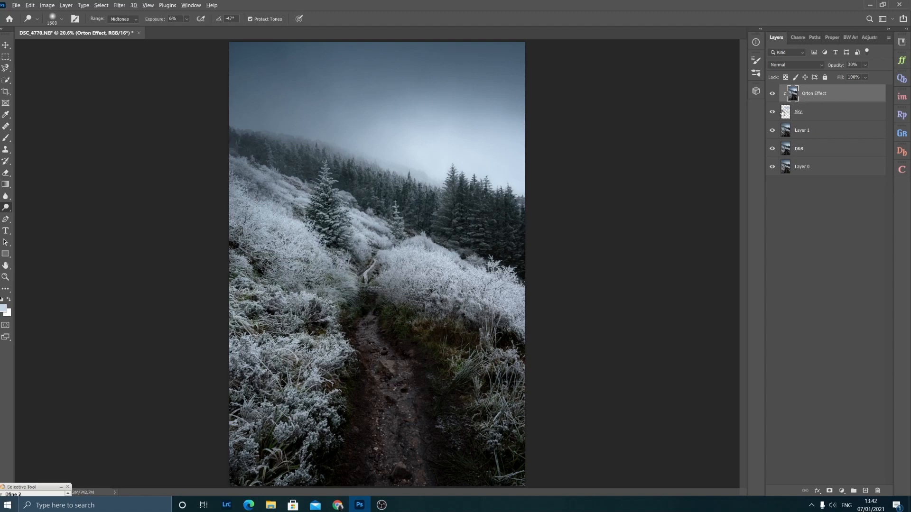
Step: Examine the sky and treetops up close, comparing the image with and without the Orton Effect layer, and return to the full view
left_click(5, 277)
left_click_drag(467, 169, 517, 182)
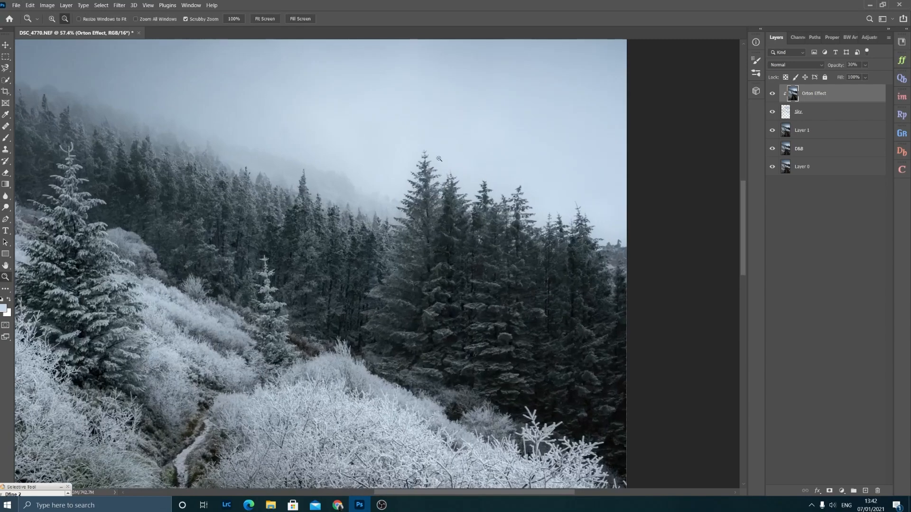
left_click_drag(427, 126, 413, 200)
left_click_drag(362, 185, 504, 220)
left_click(772, 94)
left_click(772, 94)
left_click(772, 94)
left_click(772, 93)
left_click(772, 94)
left_click(772, 93)
left_click(772, 94)
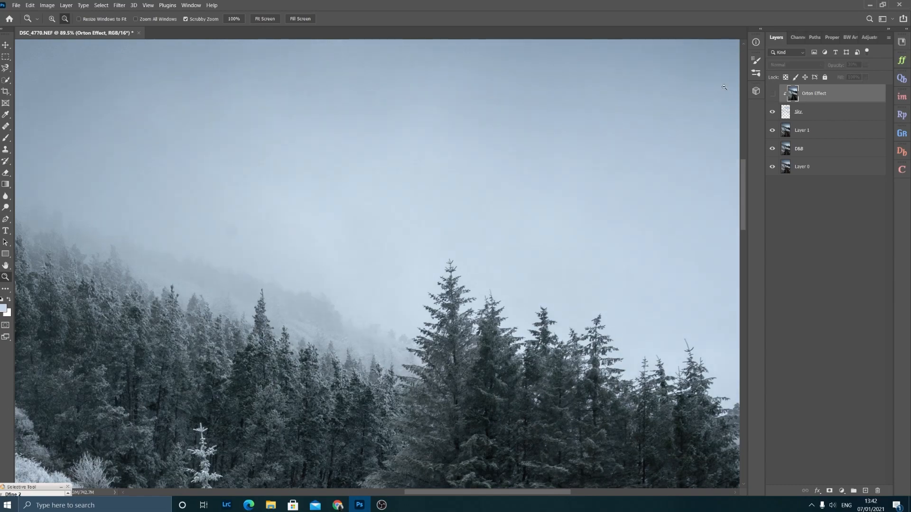
left_click(772, 94)
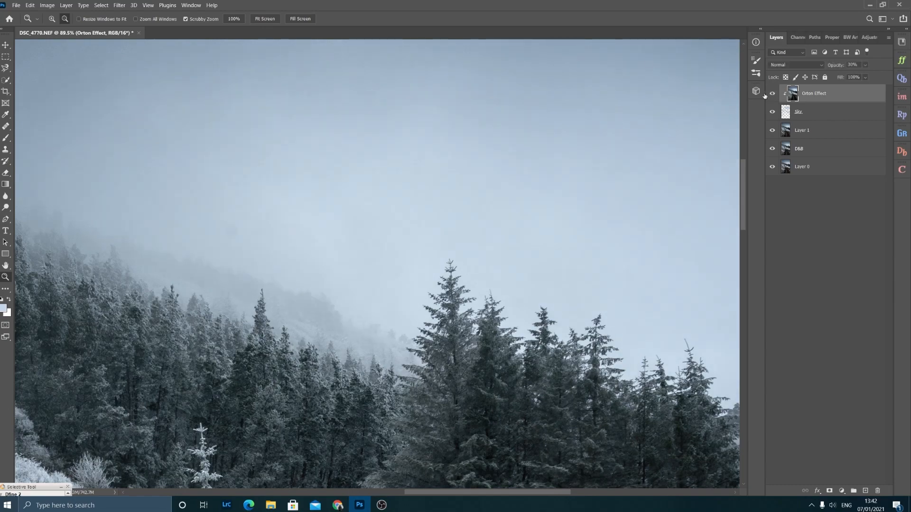
left_click(264, 18)
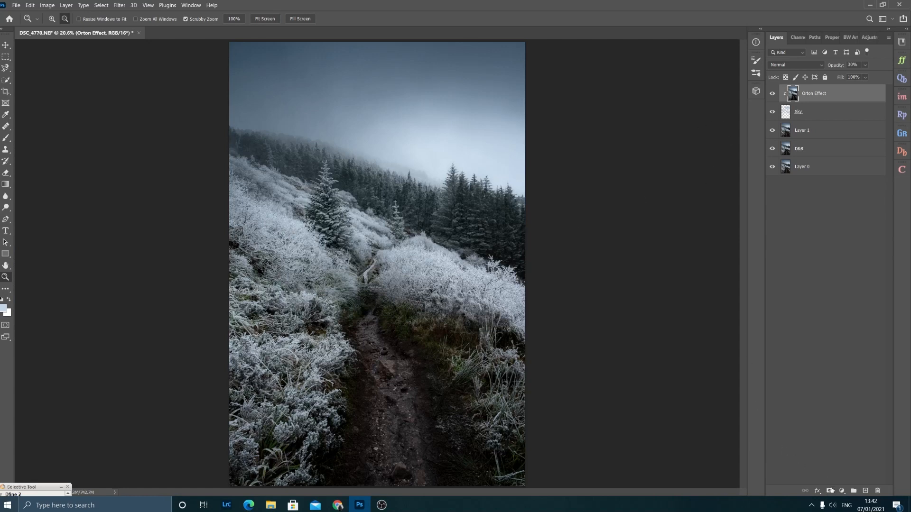
Step: Add a layer mask to the Orton Effect layer and paint black over the frosted bushes to remove the glow there
left_click(829, 492)
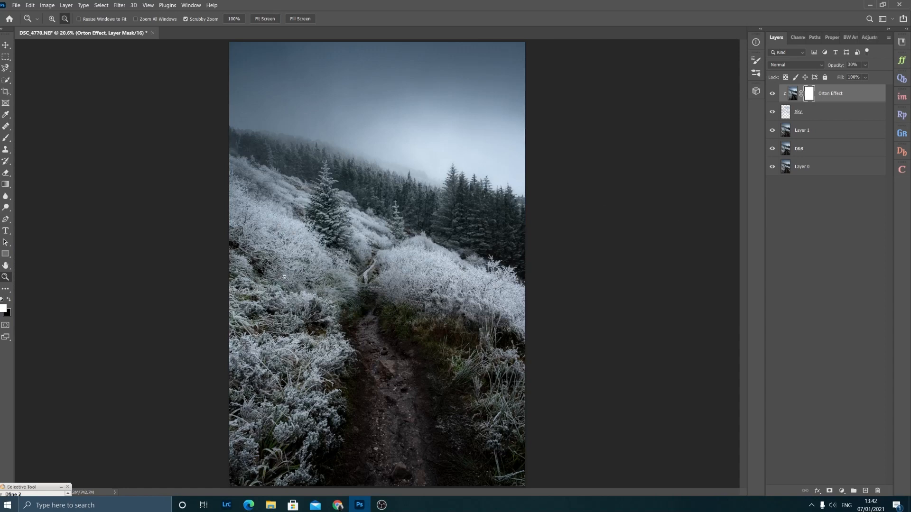
key("b")
left_click(9, 299)
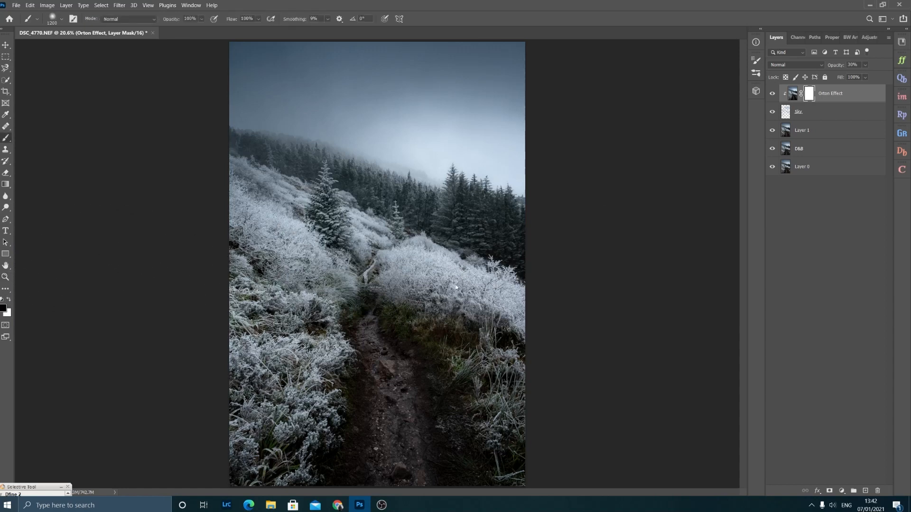
left_click_drag(442, 274, 515, 271)
Step: Merge a copy of all visible layers onto a new top layer and convert it to a smart object
key("ctrl+shift+alt+e")
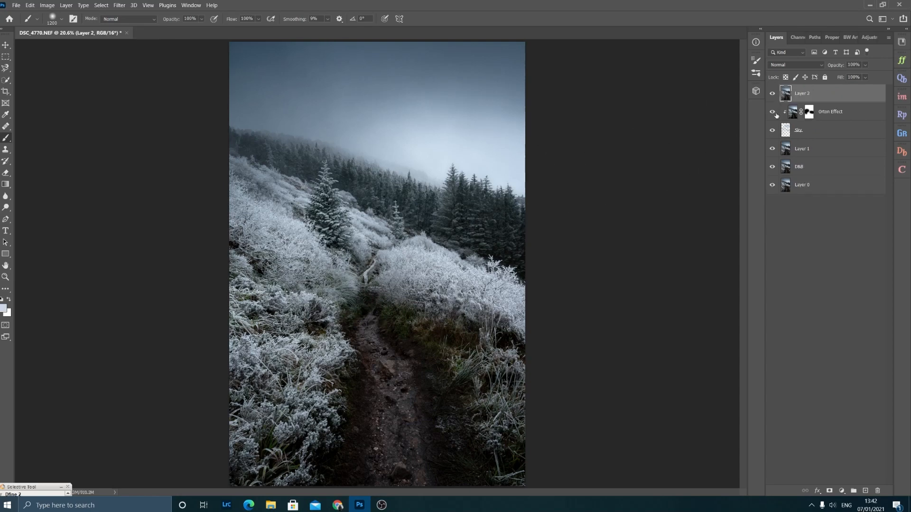
right_click(823, 98)
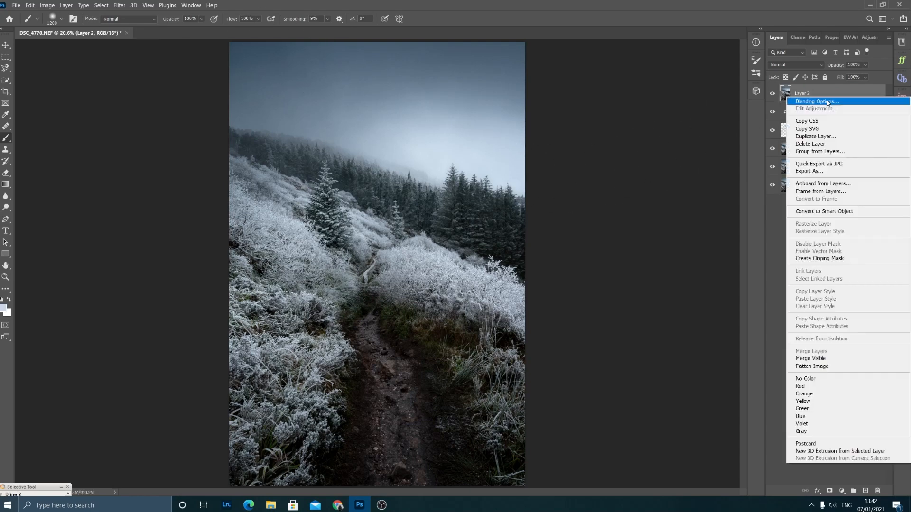
left_click(823, 210)
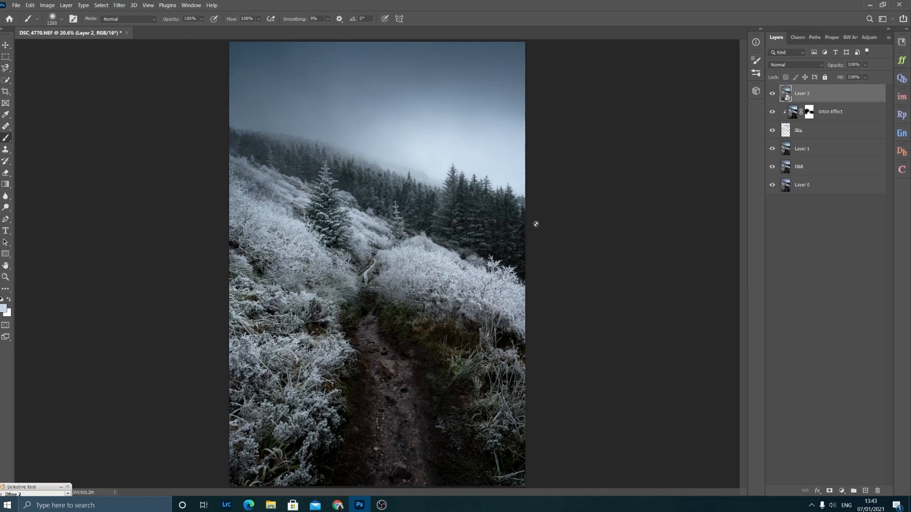
Step: In the Camera Raw Filter, add a graduated filter from the photo's bottom edge up the path with Shadows -19, Whites -20 and slightly lowered Blacks
left_click(119, 5)
left_click(138, 67)
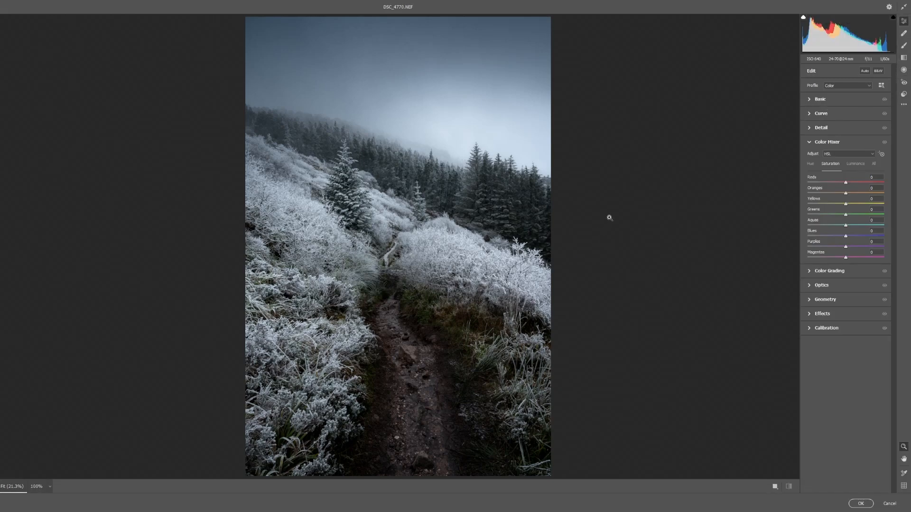
left_click(809, 100)
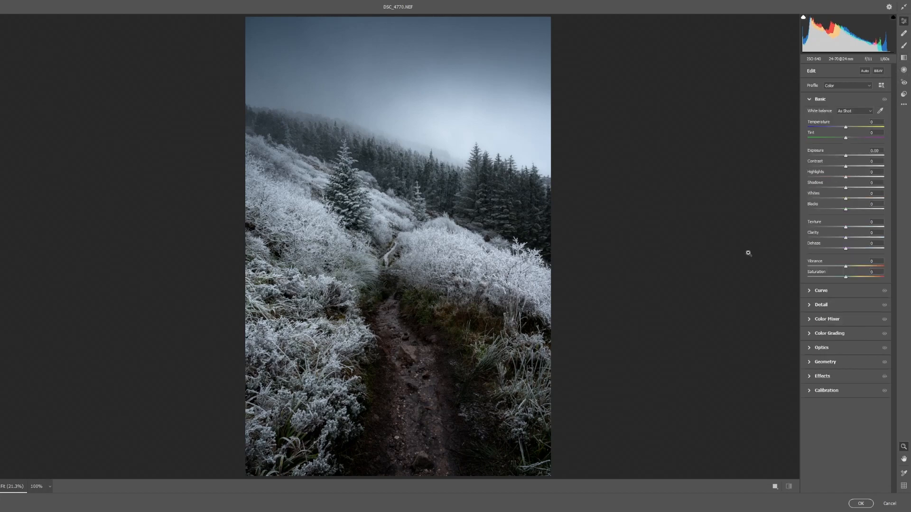
left_click(903, 58)
left_click_drag(420, 475, 407, 310)
mouse_move(845, 190)
left_mouse_down()
mouse_move(835, 191)
mouse_move(837, 201)
left_mouse_up()
left_click_drag(441, 309, 413, 286)
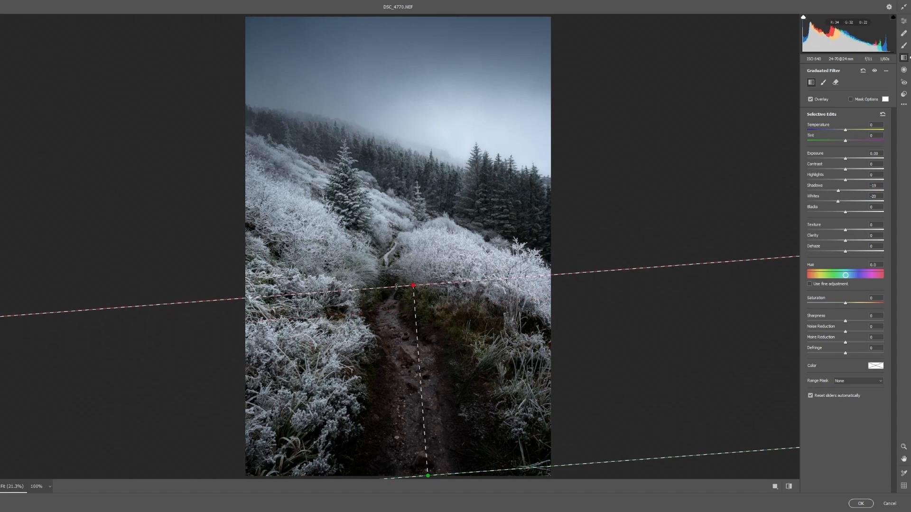
left_click_drag(845, 212, 843, 212)
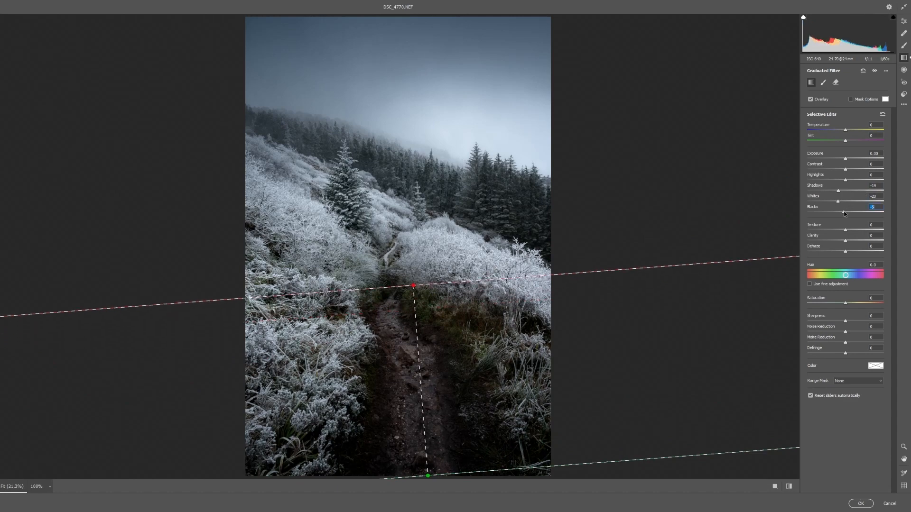
Step: Add a second graduated filter over the upper-left sky, extend its start beyond the photo's top edge and set Contrast to +19
left_click_drag(313, 19, 332, 112)
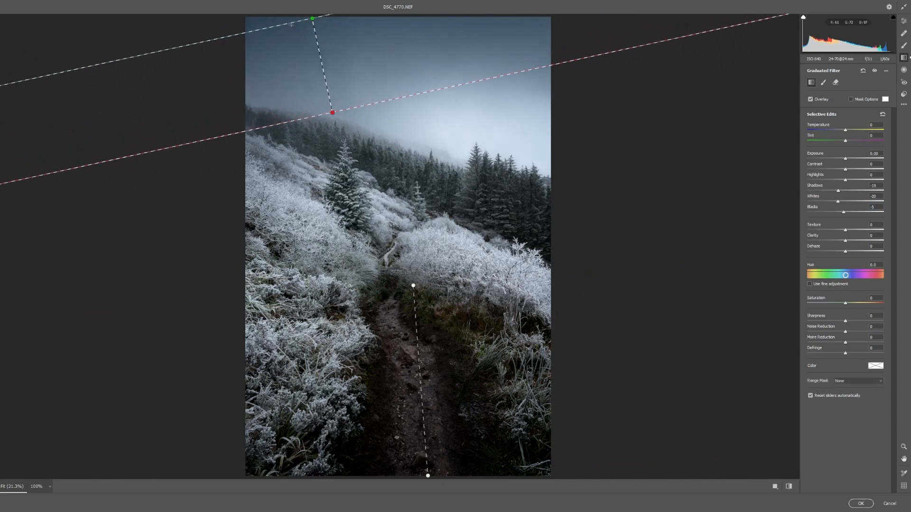
left_click_drag(299, 20, 301, 18)
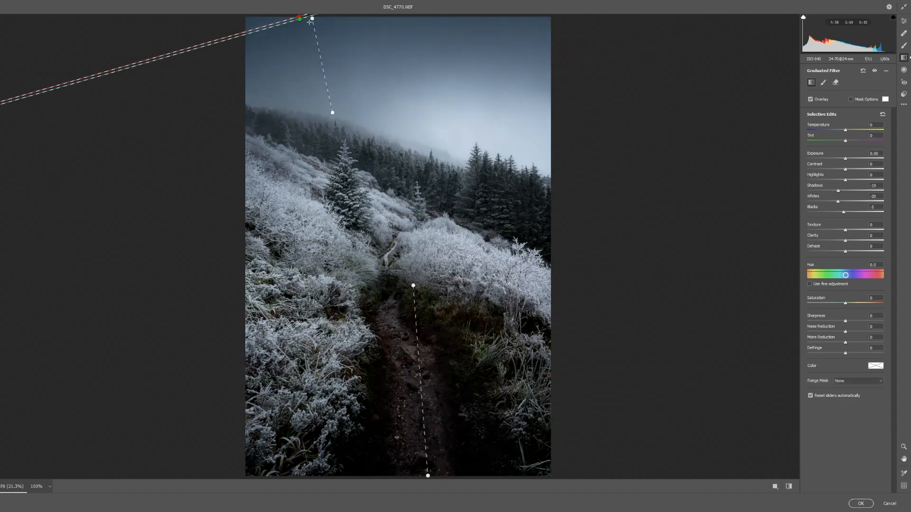
key("ctrl+z")
left_click_drag(305, 19, 300, 1)
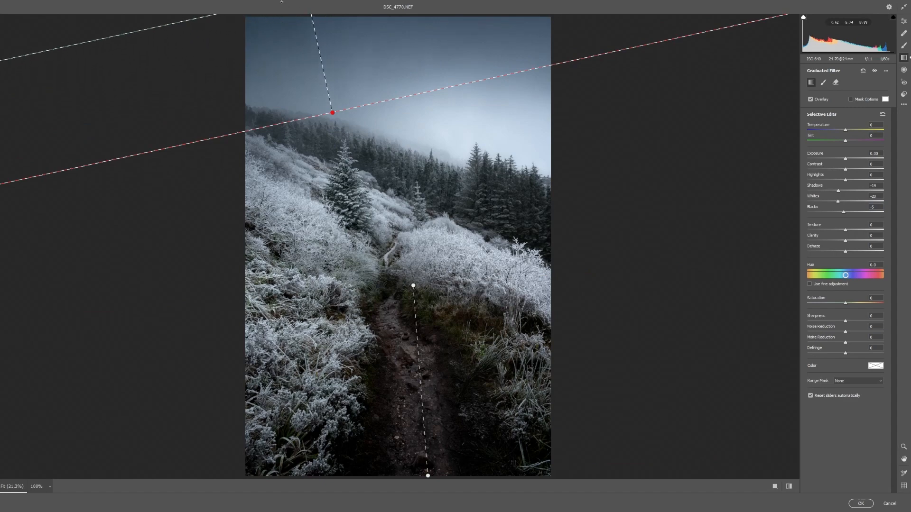
left_click(846, 169)
left_click_drag(846, 171, 854, 171)
Step: Add a diagonal graduated filter over the frosted left slope, extend its start outside the photo and set Highlights to -54
left_click_drag(242, 312, 323, 259)
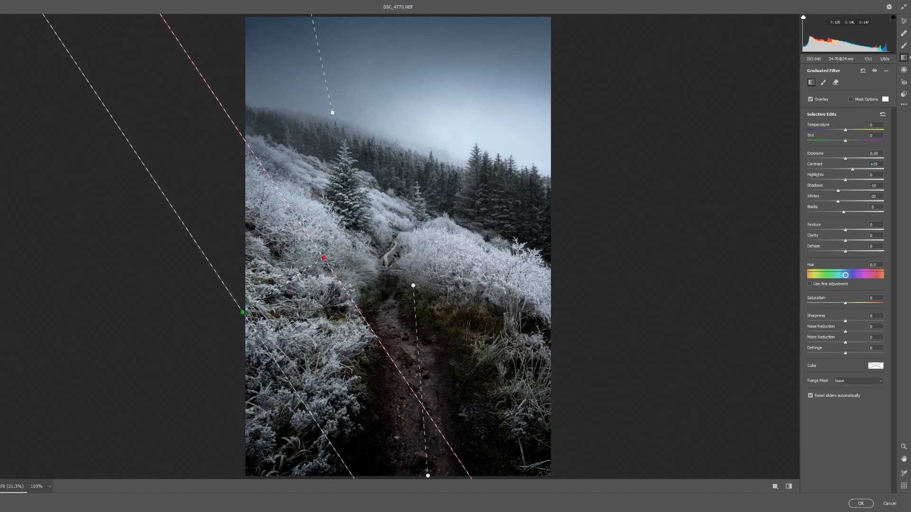
left_click_drag(243, 312, 157, 368)
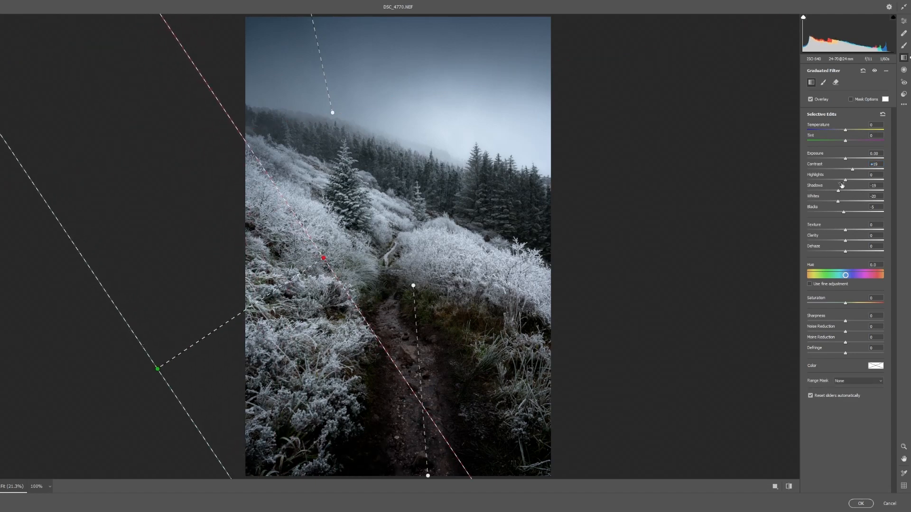
left_click_drag(846, 181, 825, 181)
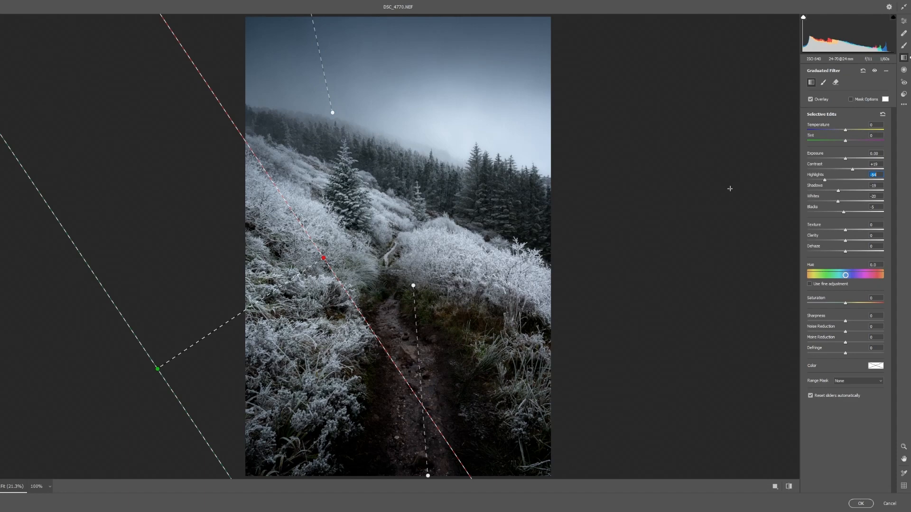
Step: Raise the Blues luminance to +2 in the Color Mixer and apply the Camera Raw Filter
left_click(904, 21)
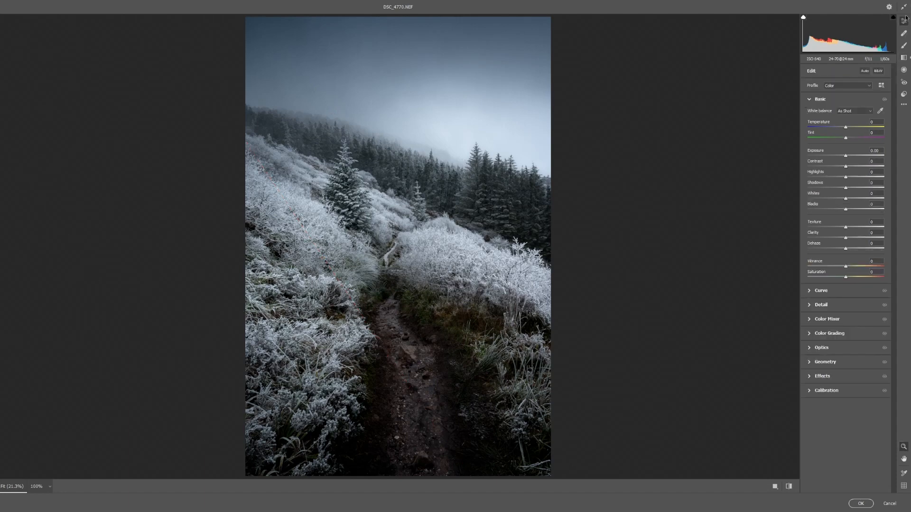
left_click(808, 321)
left_click(856, 163)
left_click_drag(845, 237, 847, 238)
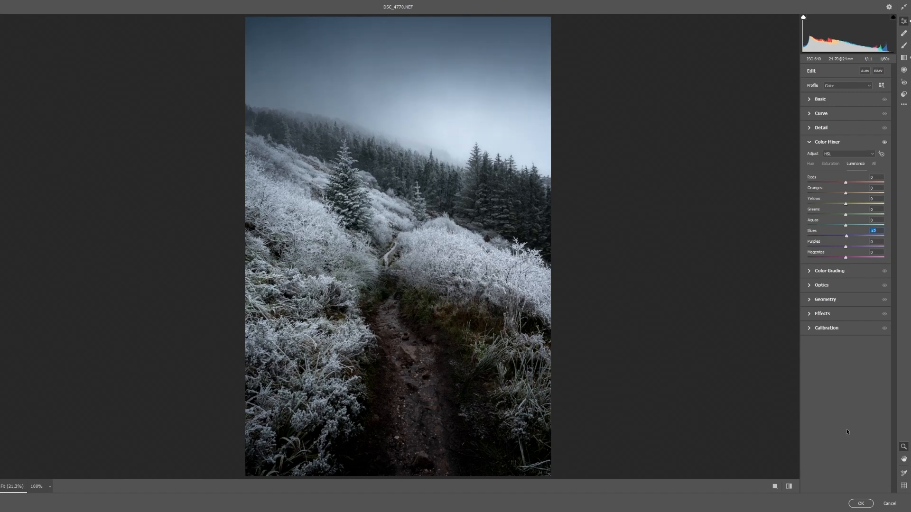
left_click(860, 503)
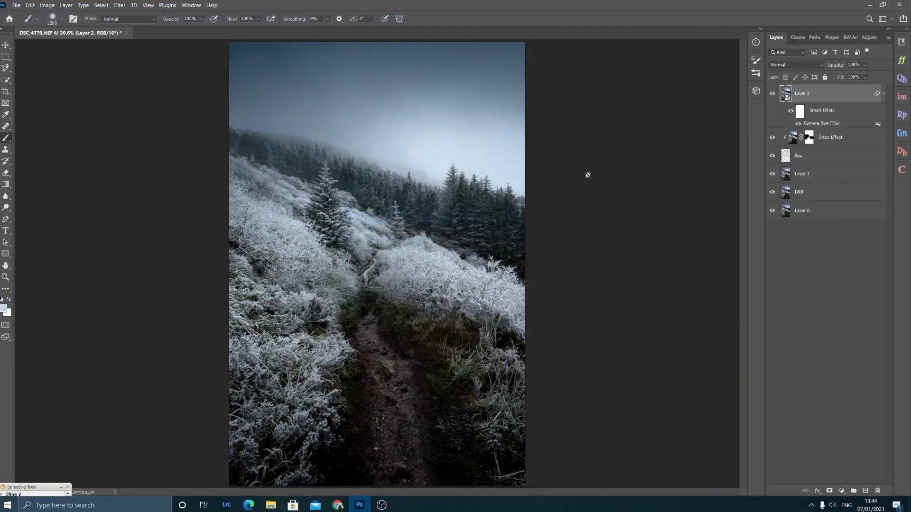
Step: Compare the photo with and without the Camera Raw adjustments by toggling the top layer's visibility
left_click(774, 94)
left_click(774, 94)
left_click(775, 95)
left_click(775, 94)
Step: Apply Unsharp Mask to the top smart object with Amount 46%, Radius 5 pixels and Threshold 6 levels
left_click(119, 6)
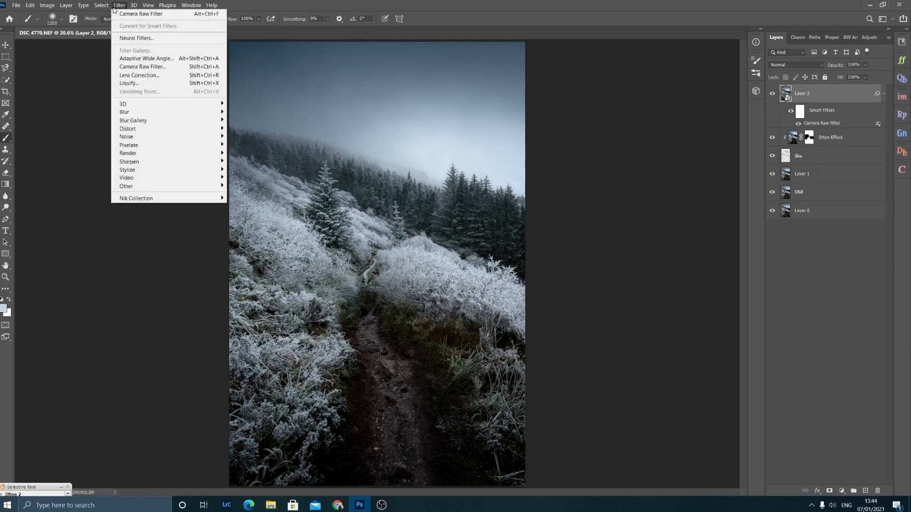
mouse_move(203, 162)
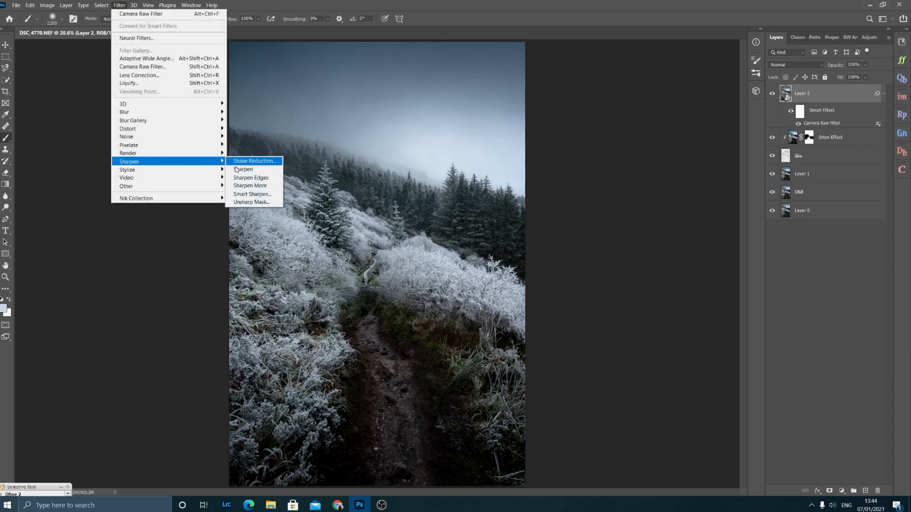
left_click(243, 204)
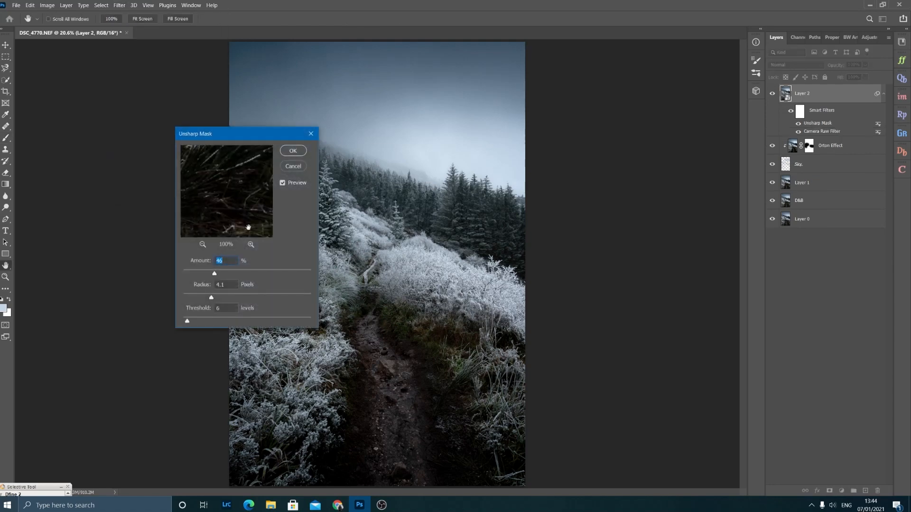
left_click_drag(252, 234, 246, 169)
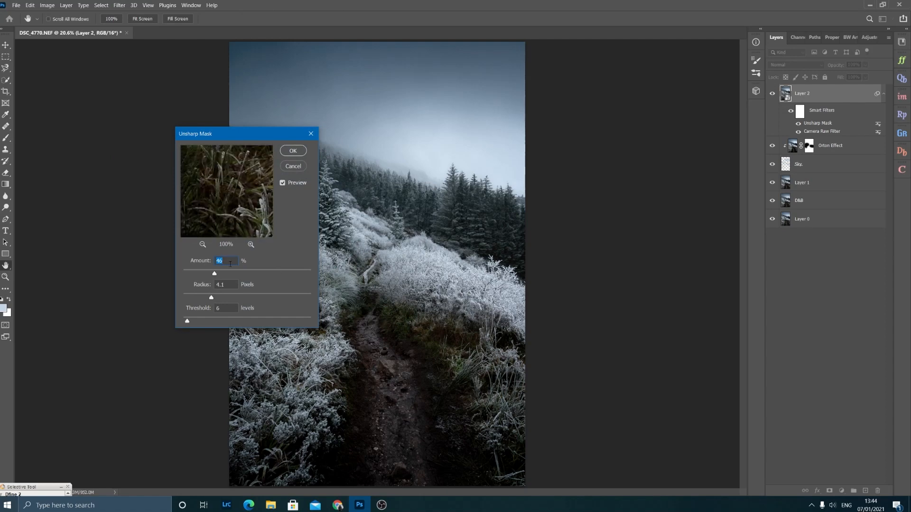
key("Tab")
type("5")
left_click(293, 150)
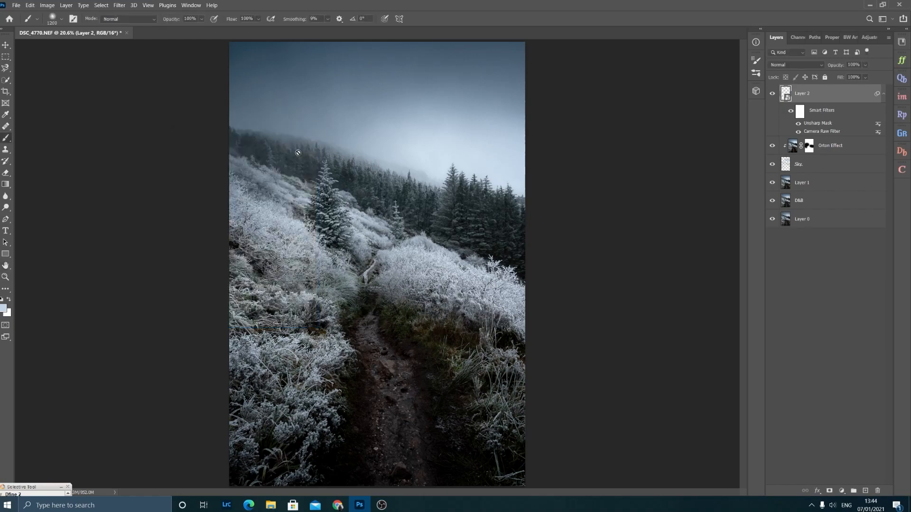
Step: Examine the frosted trees up close with and without the Unsharp Mask and review its settings without changing them
left_click(6, 277)
left_click_drag(308, 205, 294, 281)
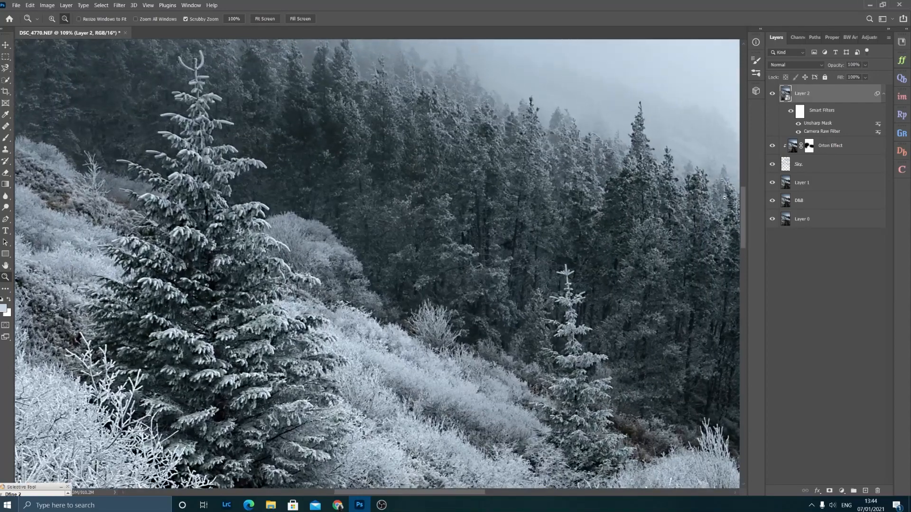
left_click(798, 124)
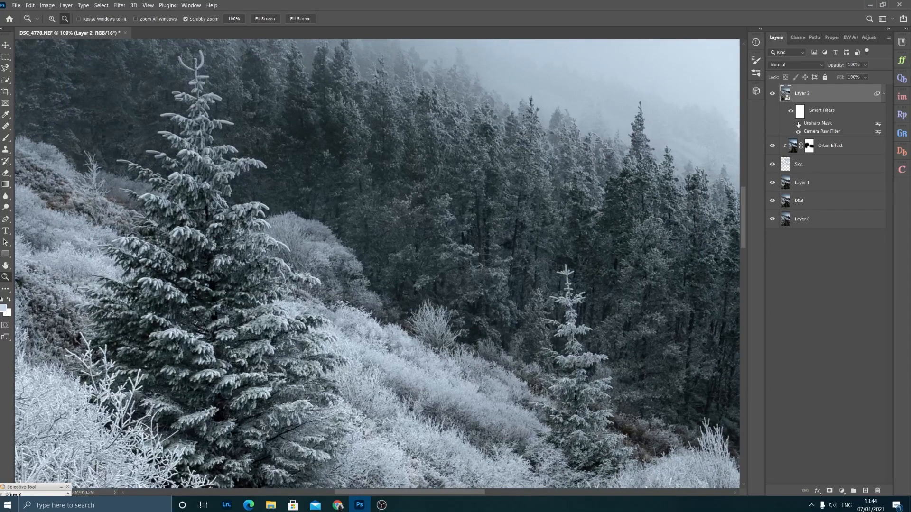
left_click(798, 124)
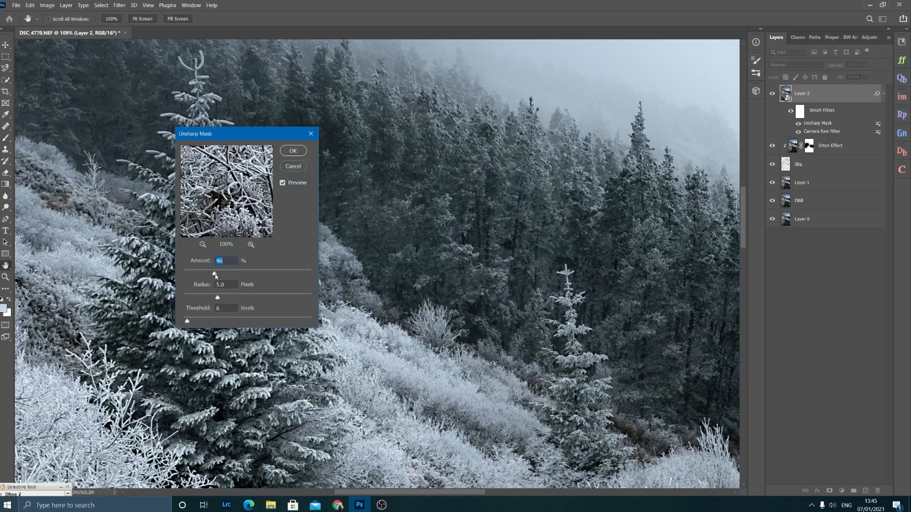
left_click(292, 166)
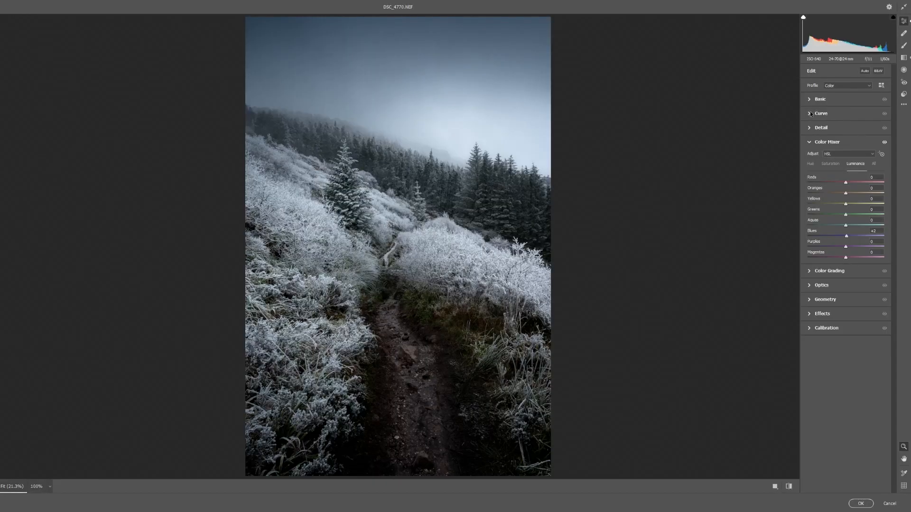
Step: Review the Basic panel and graduated filters in the smart object's Camera Raw Filter, leaving the settings as they are
left_click(819, 99)
left_click(814, 99)
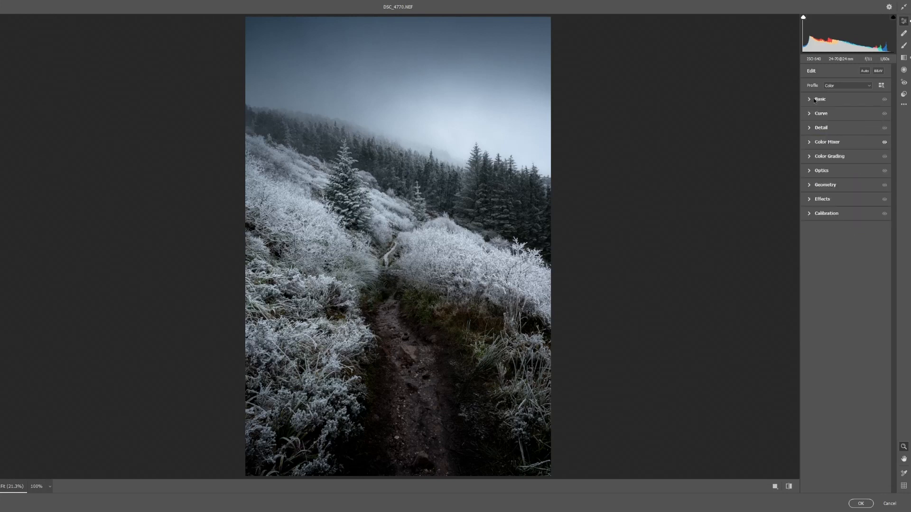
left_click(904, 58)
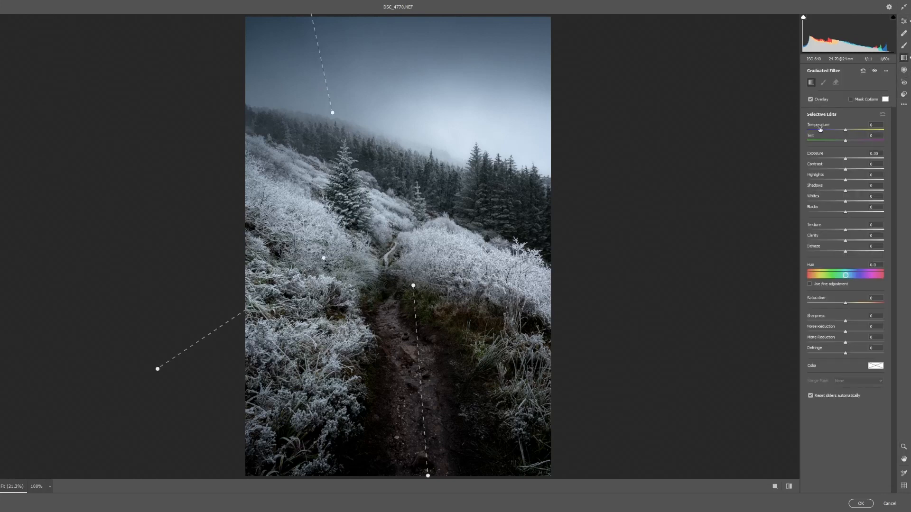
left_click(903, 21)
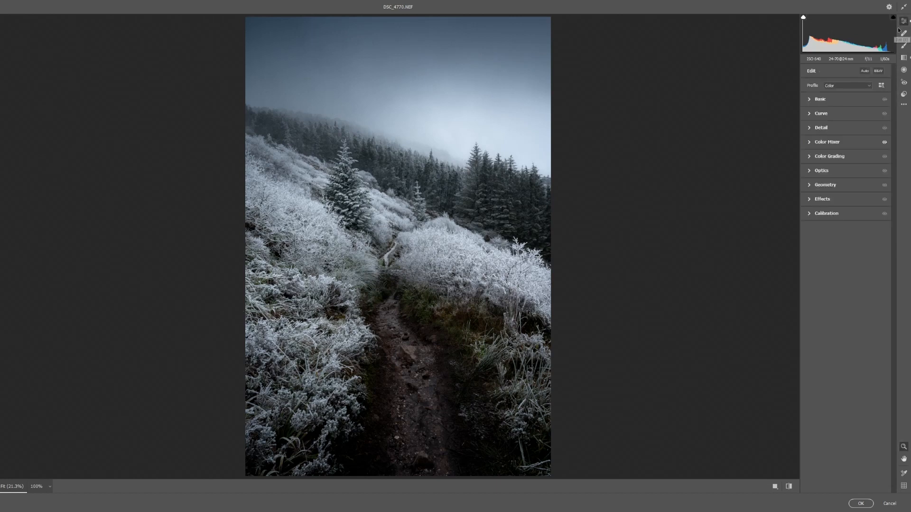
left_click(812, 100)
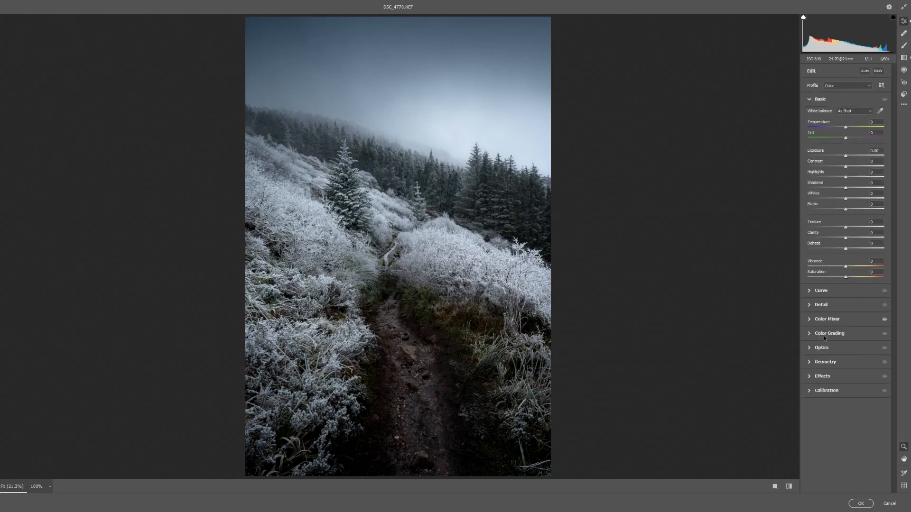
left_click(860, 503)
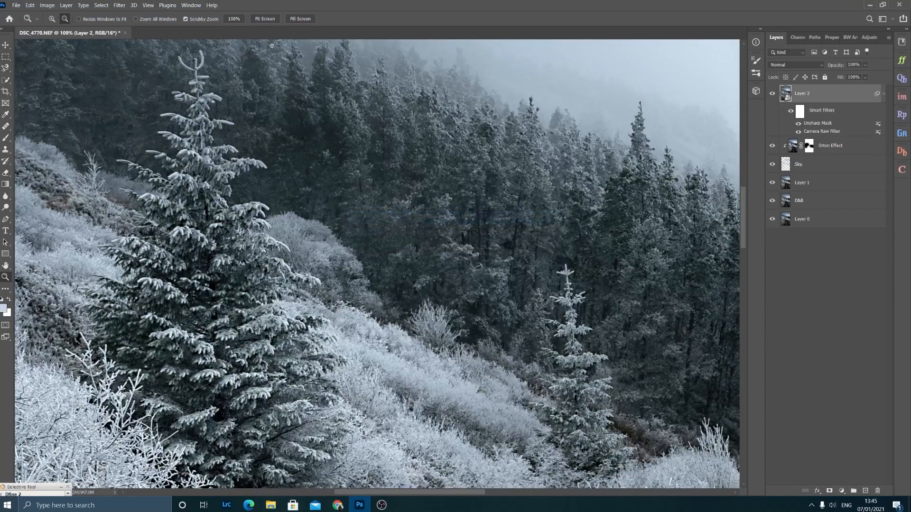
Step: Fit the whole photo in view, save the edited document and switch to Lightroom Classic
left_click(264, 21)
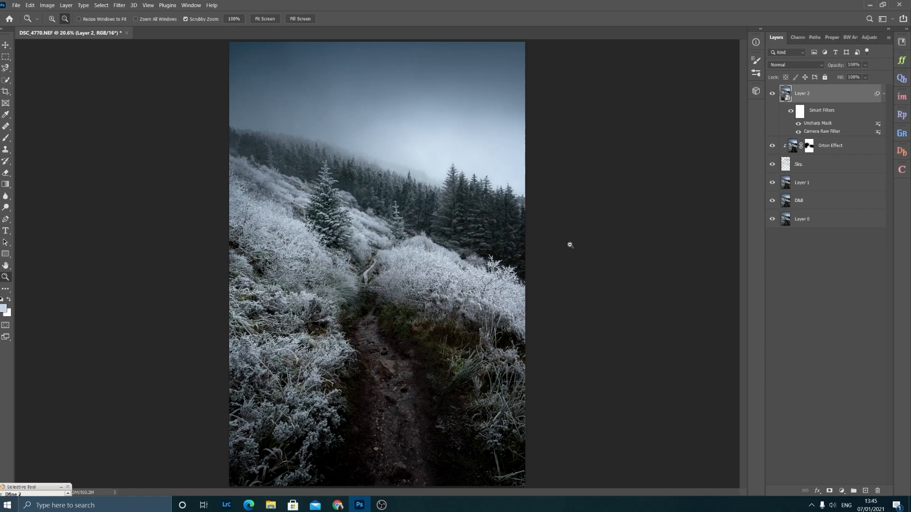
key("ctrl+s")
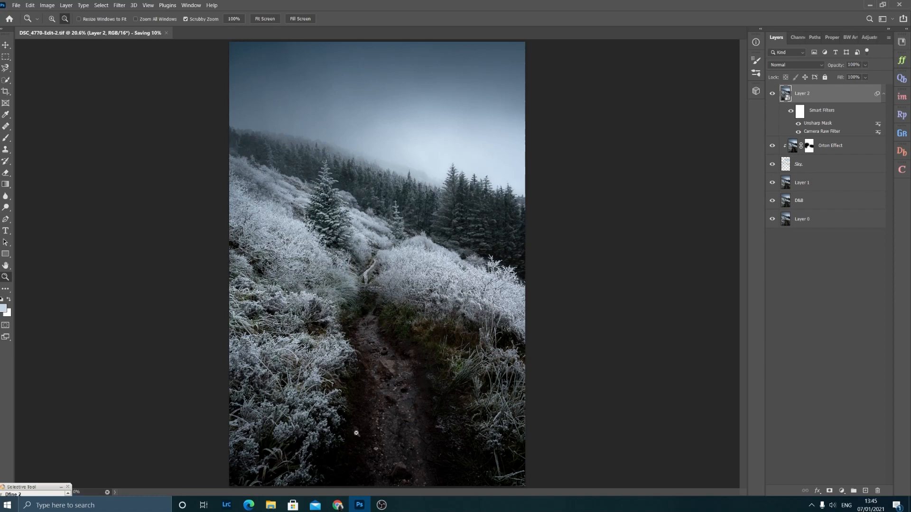
left_click(226, 505)
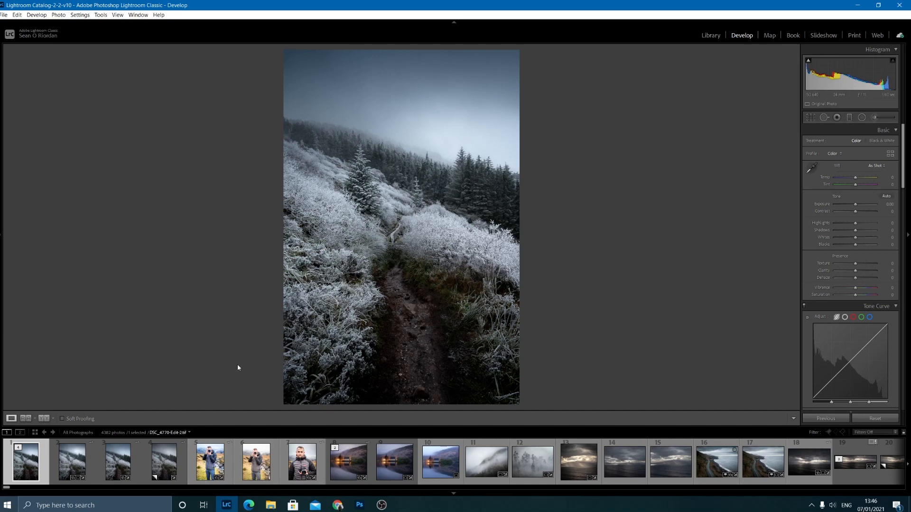
Step: Hide the filmstrip and crop the photo to the 4 x 5 / 8 x 10 aspect ratio, shifting the framing slightly
left_click(460, 494)
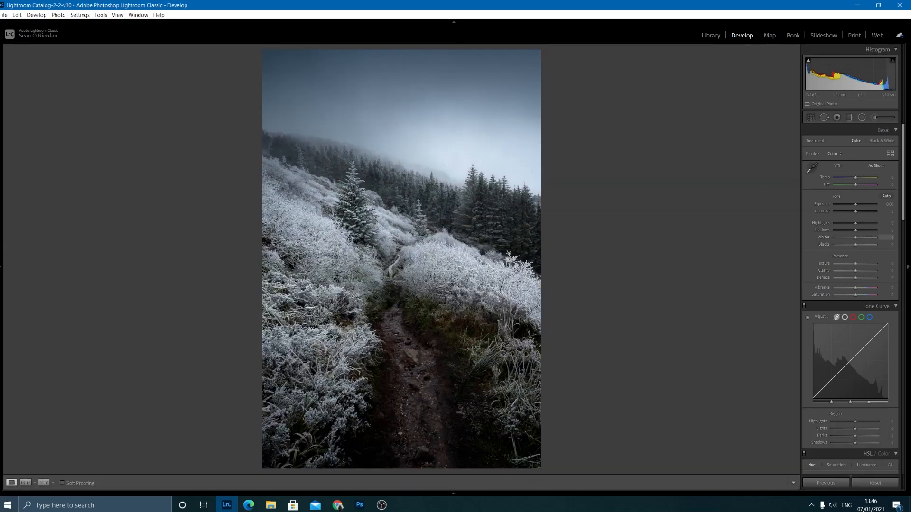
left_click(815, 121)
left_click(878, 143)
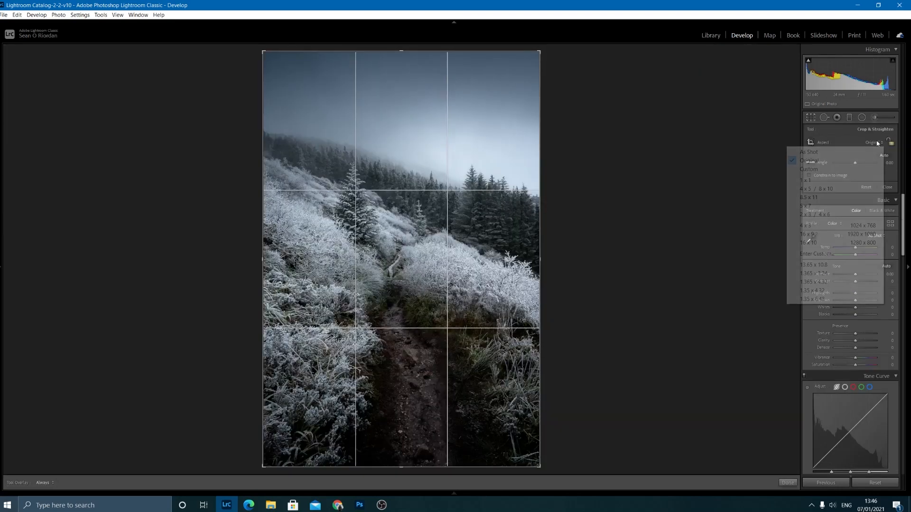
left_click(824, 189)
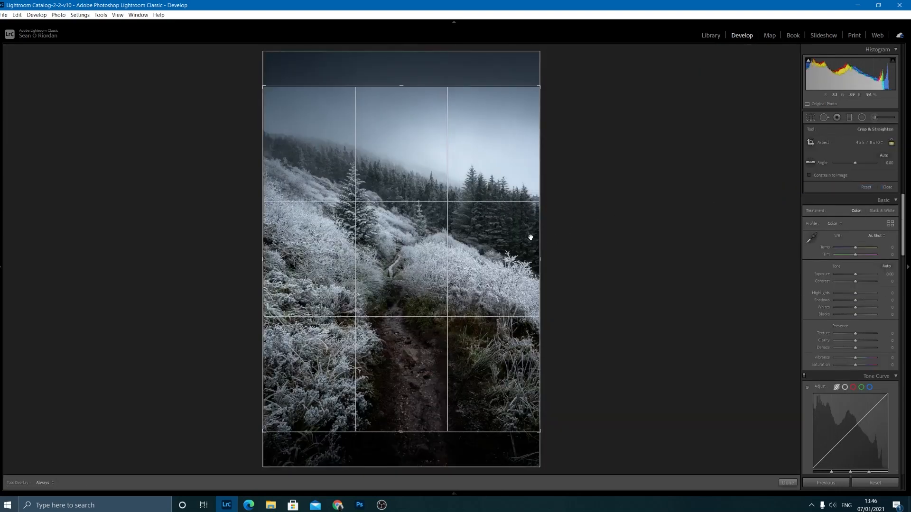
left_click_drag(526, 235, 516, 234)
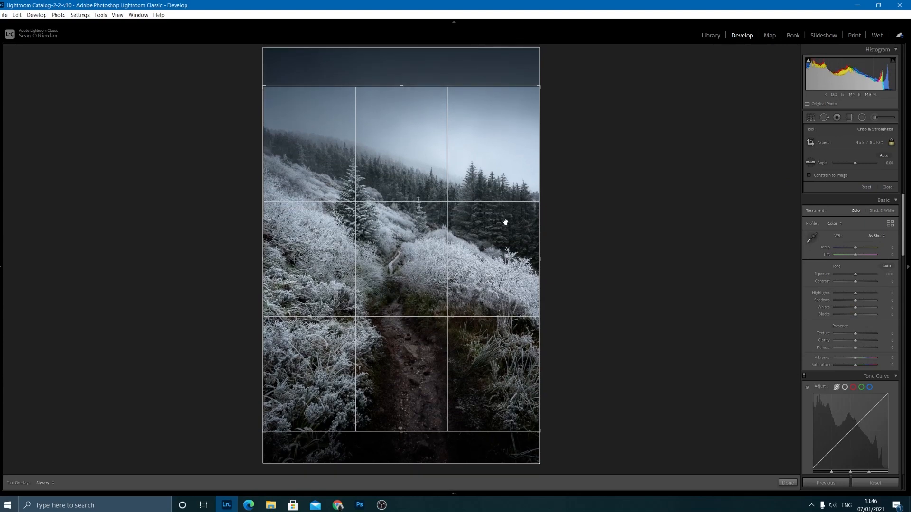
key("Return")
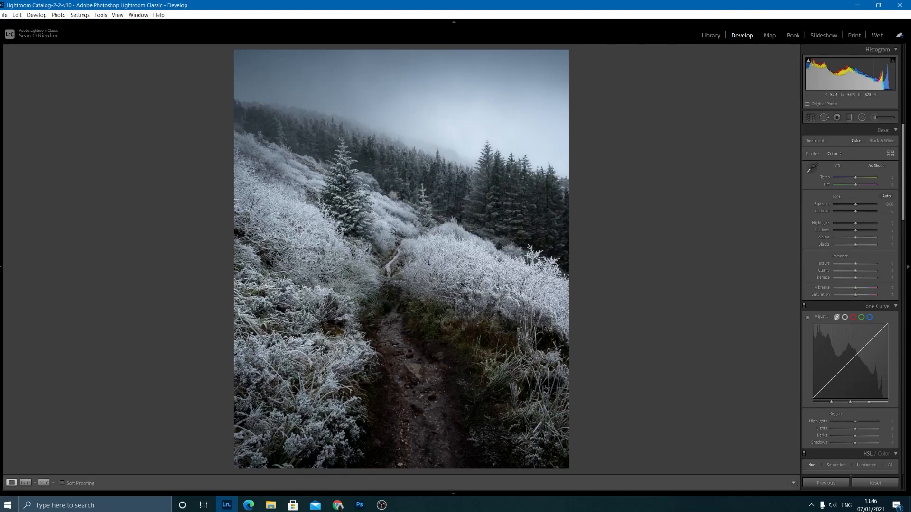
Step: Reopen the crop, unlock its aspect ratio and extend the frame slightly at the sky and the foreground path
left_click(810, 118)
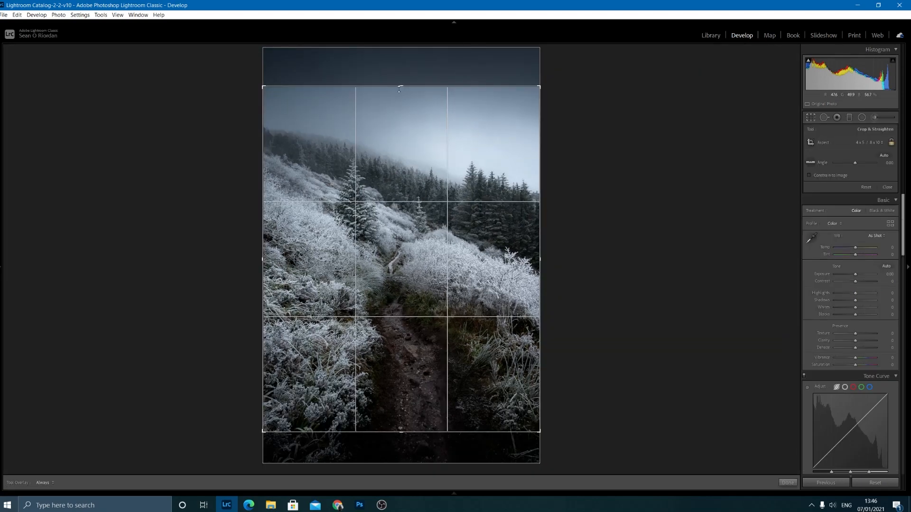
left_click(891, 142)
left_click_drag(416, 87, 412, 82)
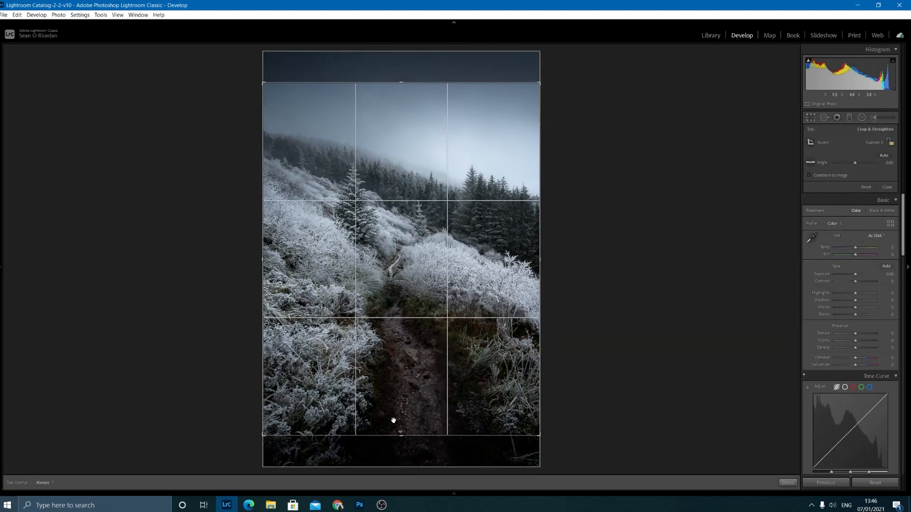
left_click_drag(395, 435, 394, 440)
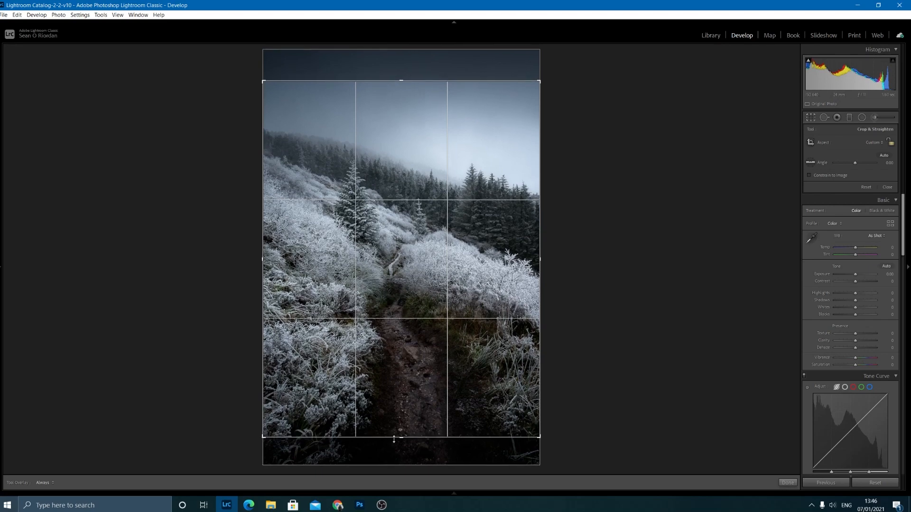
key("Return")
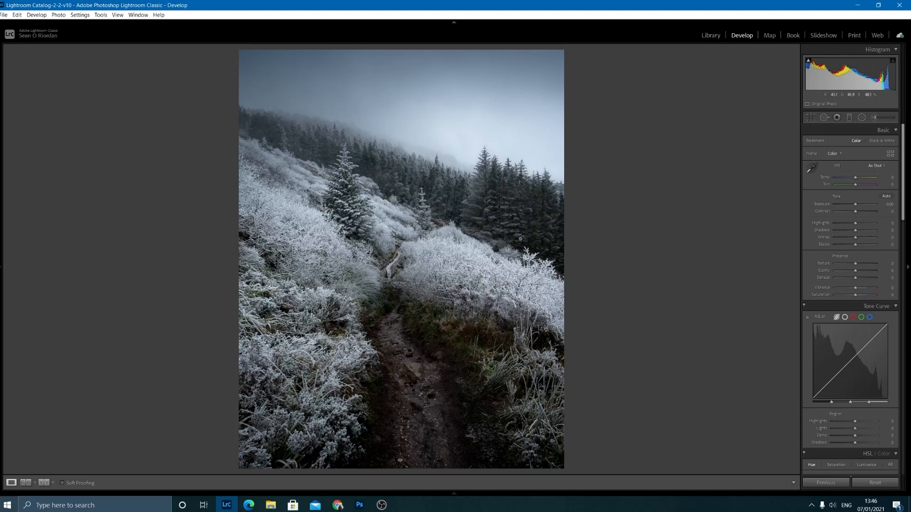
Step: Set Contrast to +10, Temp to -5 and Vibrance to -25, and show the finished photo full screen
left_click(857, 212)
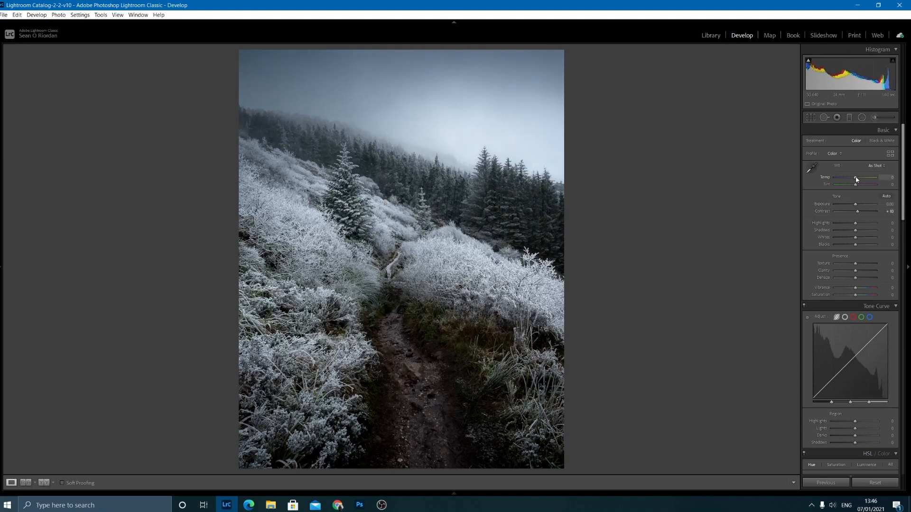
left_click_drag(856, 178, 854, 178)
left_click_drag(855, 288, 852, 292)
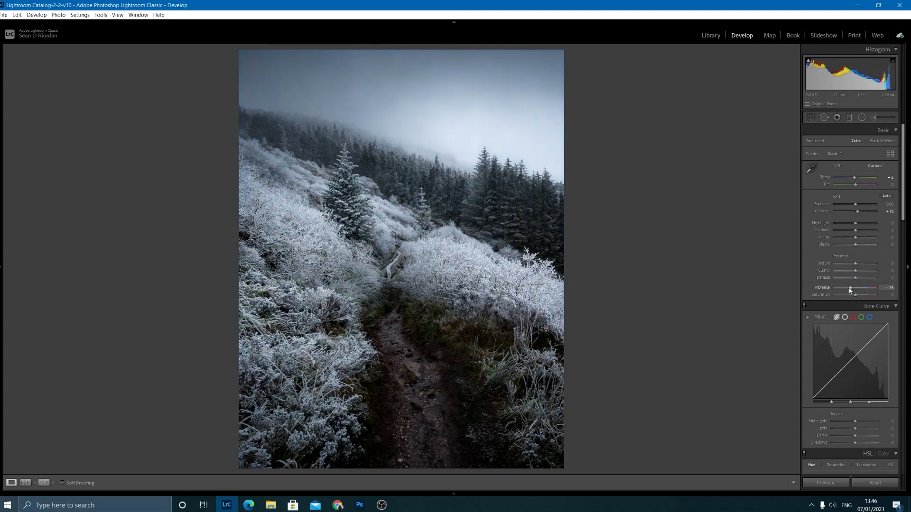
key("f")
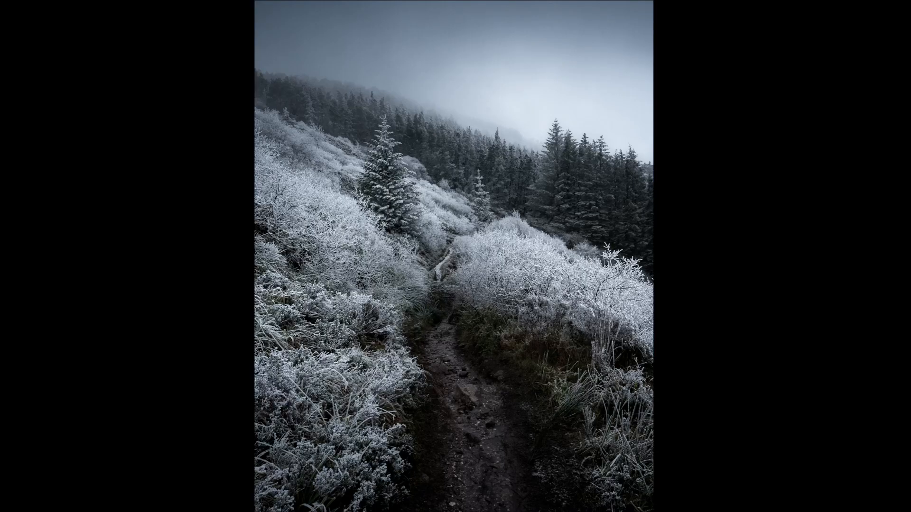